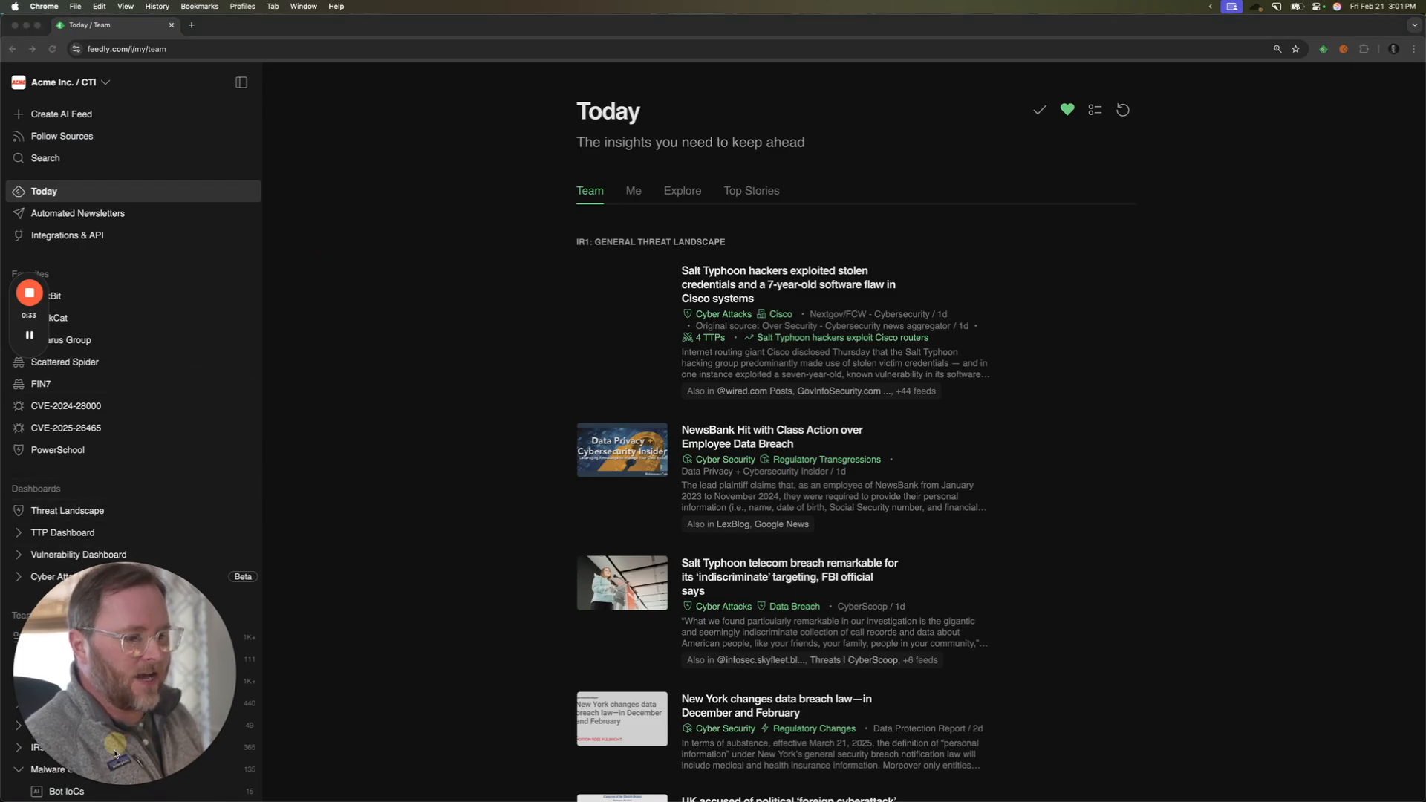
- Start a new AI feed and choose the malware type Infostealer as its first criterion
{"action": "left_click", "coordinate": [108, 784]}
{"action": "left_click", "coordinate": [67, 114]}
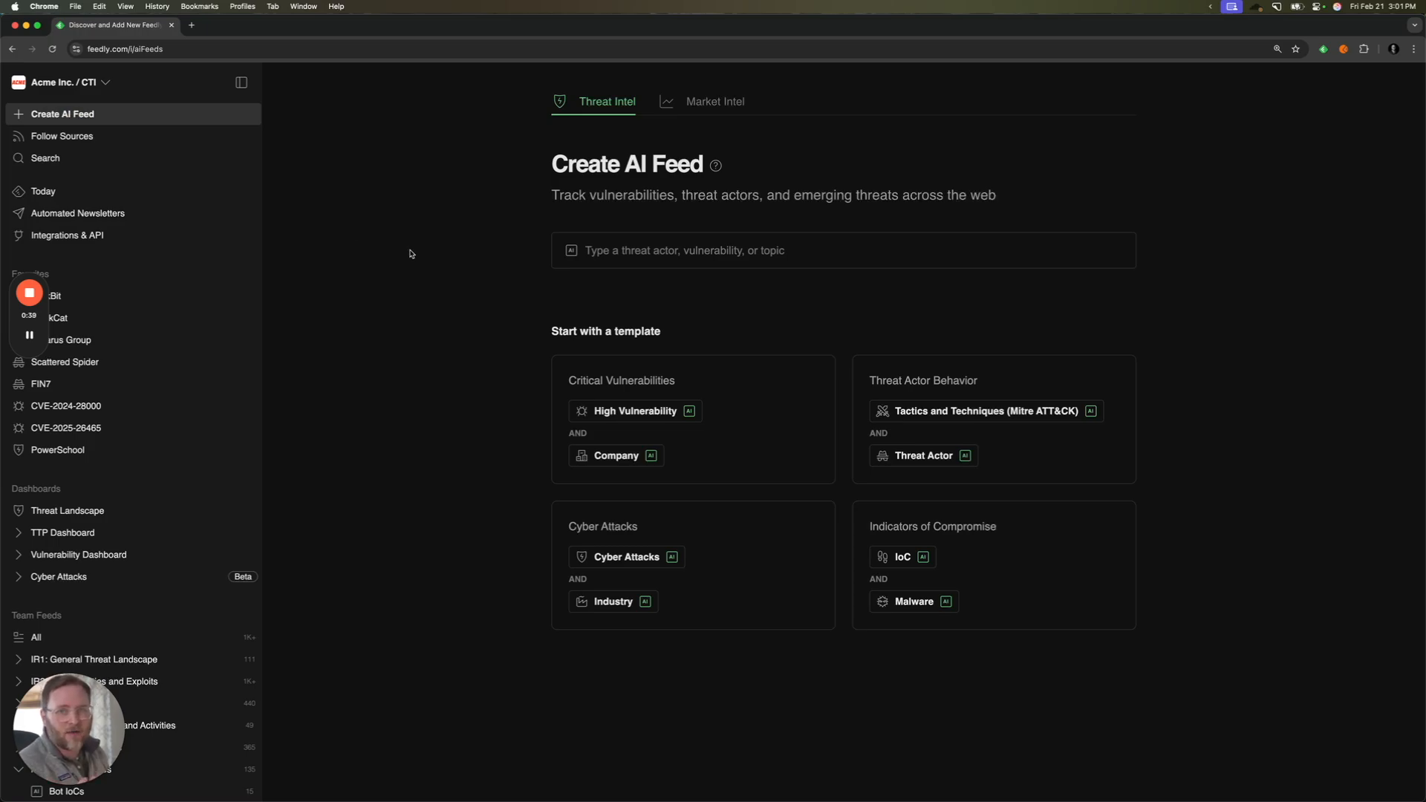
{"action": "left_click", "coordinate": [619, 252]}
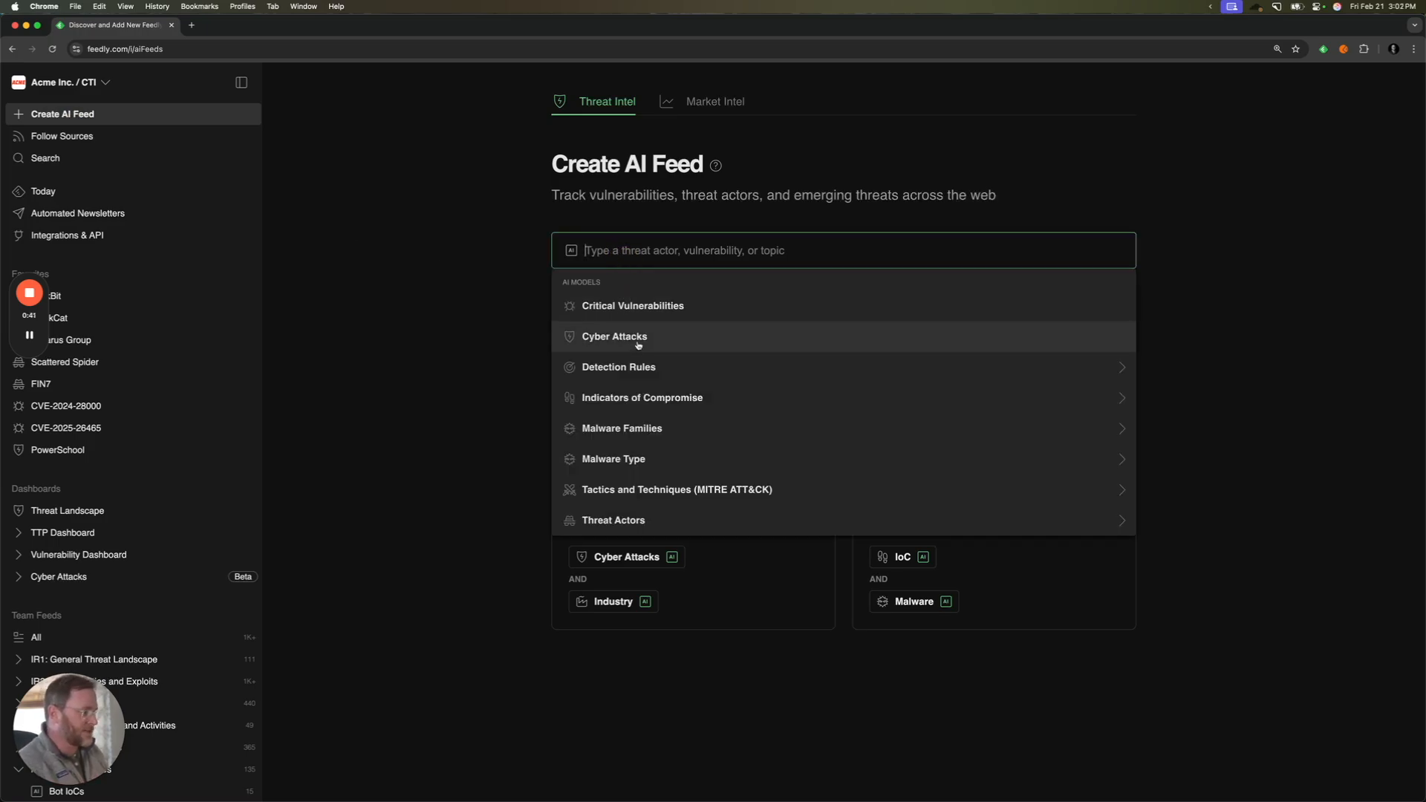
{"action": "mouse_move", "coordinate": [641, 461]}
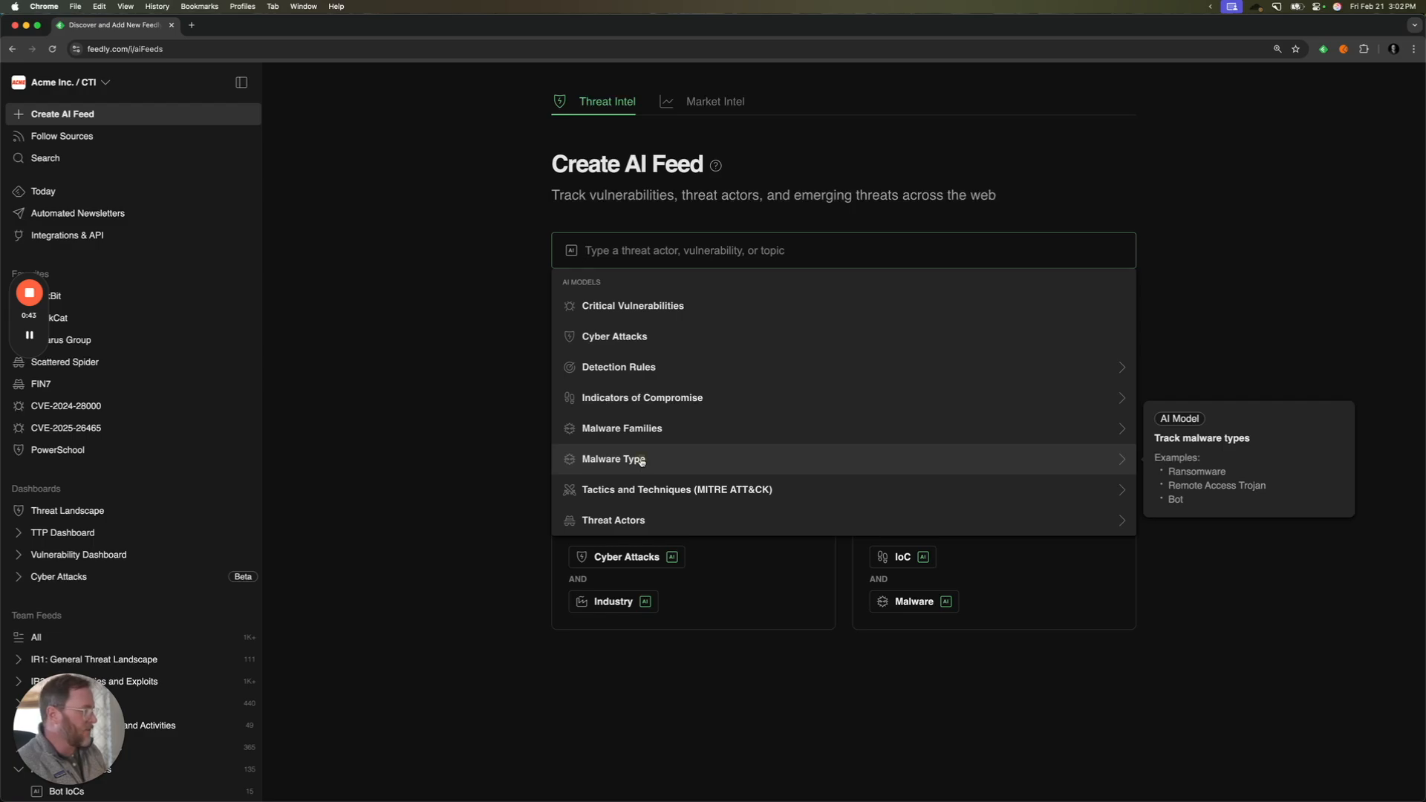
{"action": "left_click", "coordinate": [641, 460]}
{"action": "scroll", "coordinate": [652, 378], "scroll_direction": "down", "scroll_amount": 3}
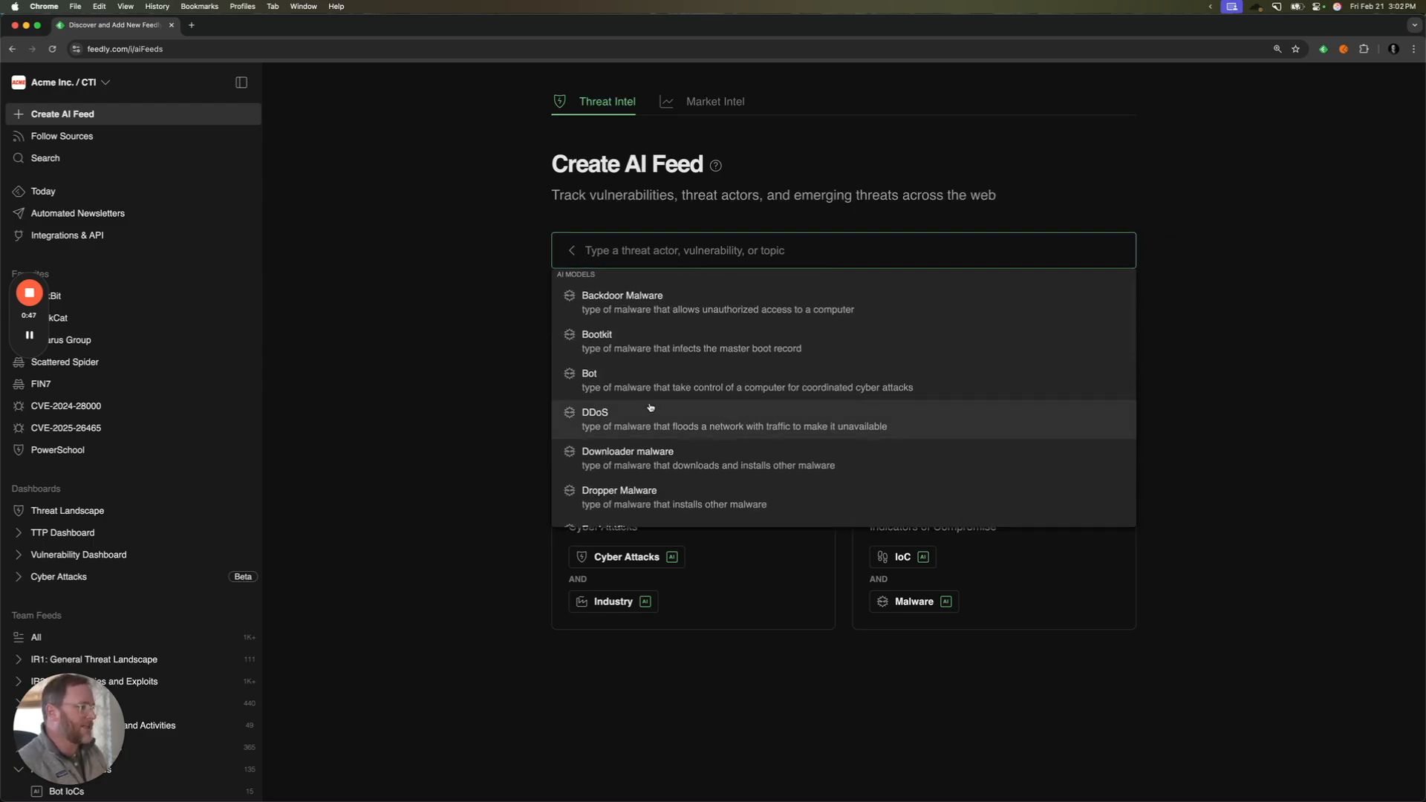
{"action": "scroll", "coordinate": [646, 416], "scroll_direction": "down", "scroll_amount": 3}
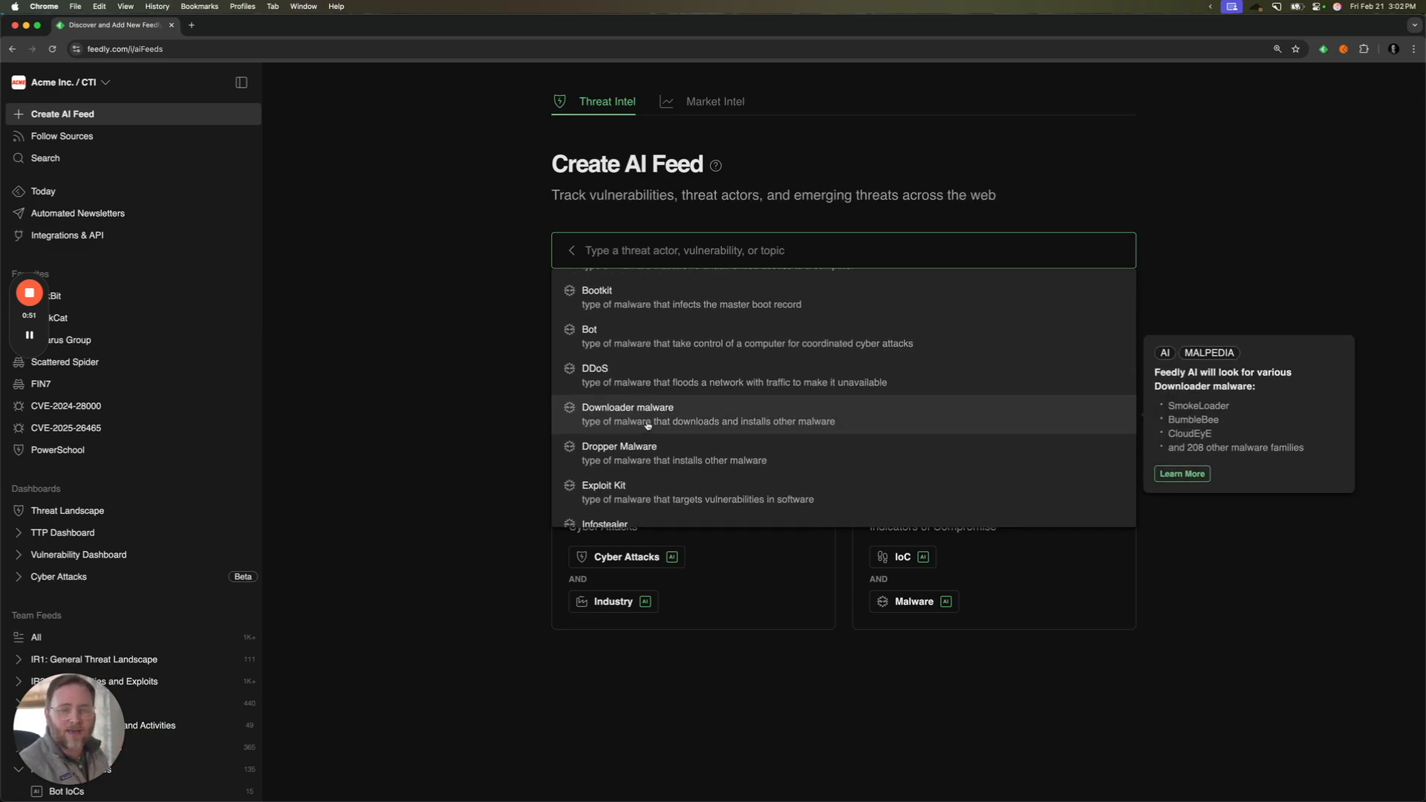
{"action": "scroll", "coordinate": [648, 425], "scroll_direction": "down", "scroll_amount": 2}
{"action": "left_click", "coordinate": [649, 469]}
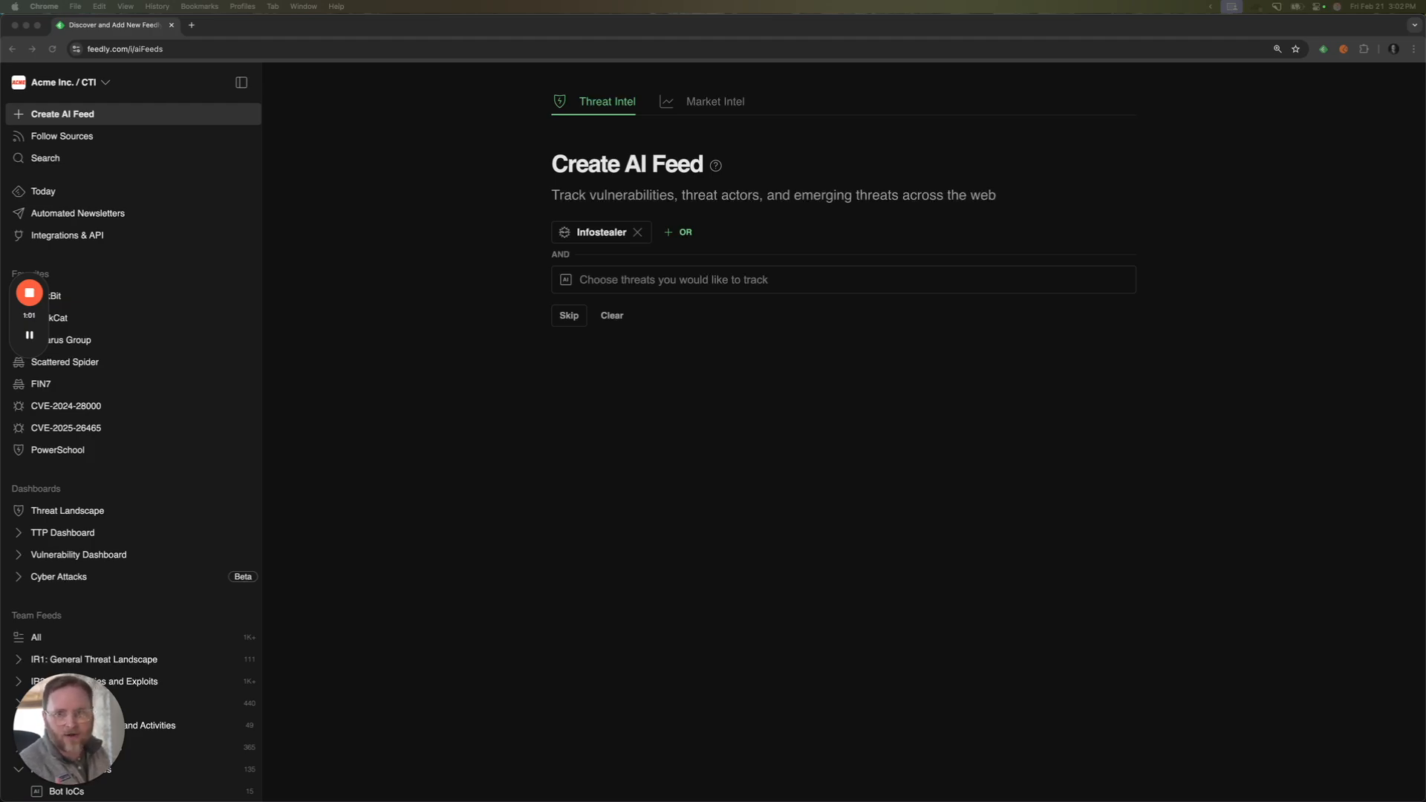
- Require a second criterion in the AI feed matching either Finance Industry or Finance Companies
{"action": "left_click", "coordinate": [408, 274]}
{"action": "left_click", "coordinate": [616, 282]}
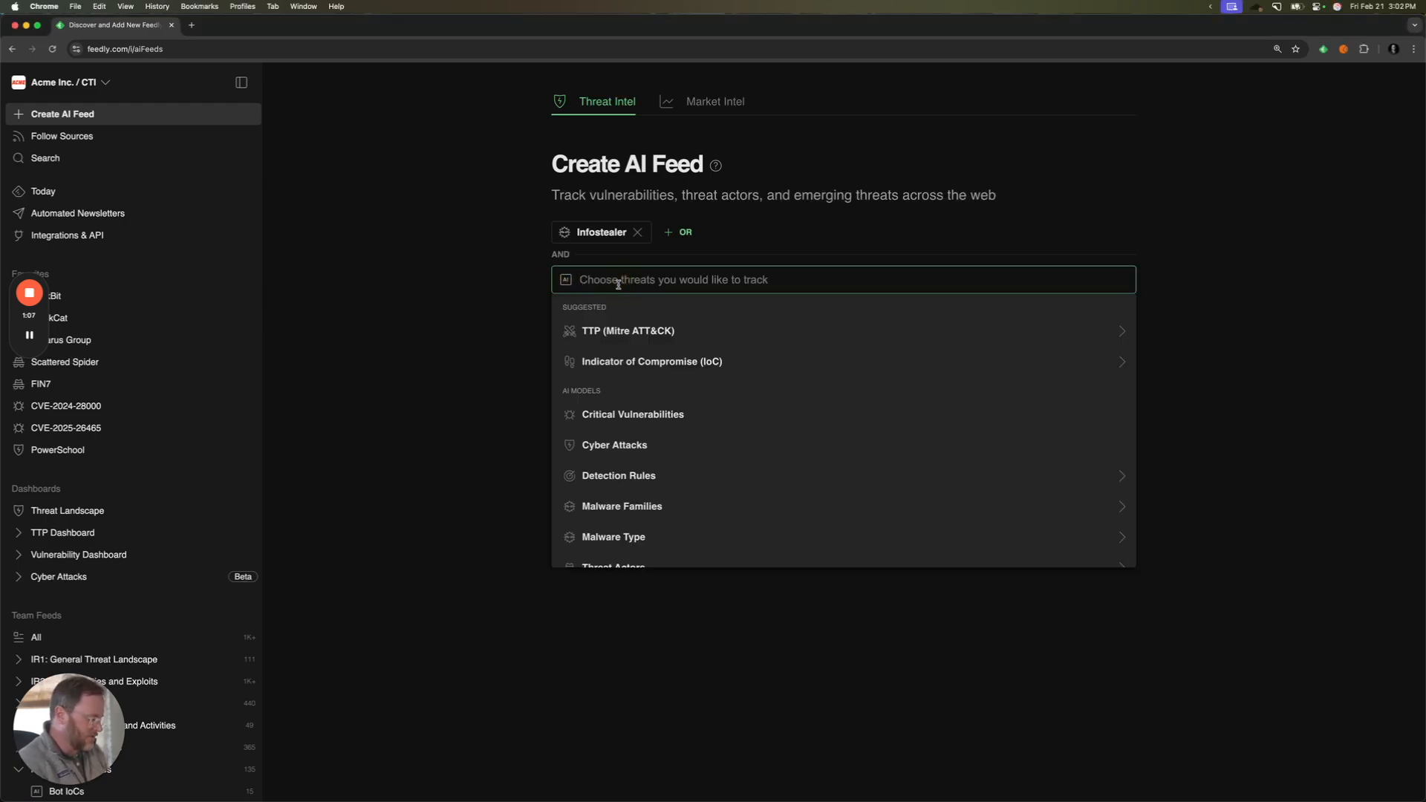
{"action": "type", "text": "finan"}
{"action": "left_click", "coordinate": [618, 333]}
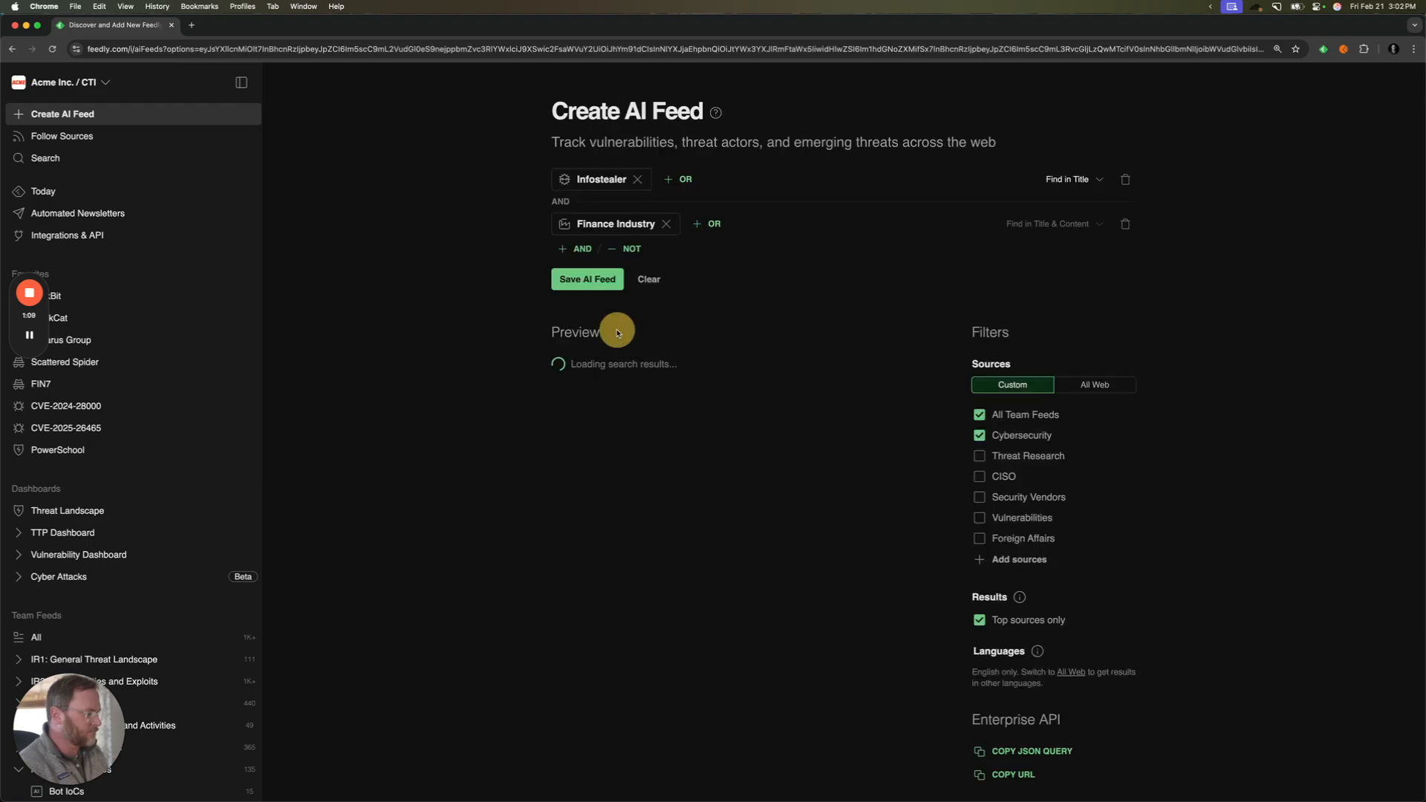
{"action": "left_click", "coordinate": [715, 225]}
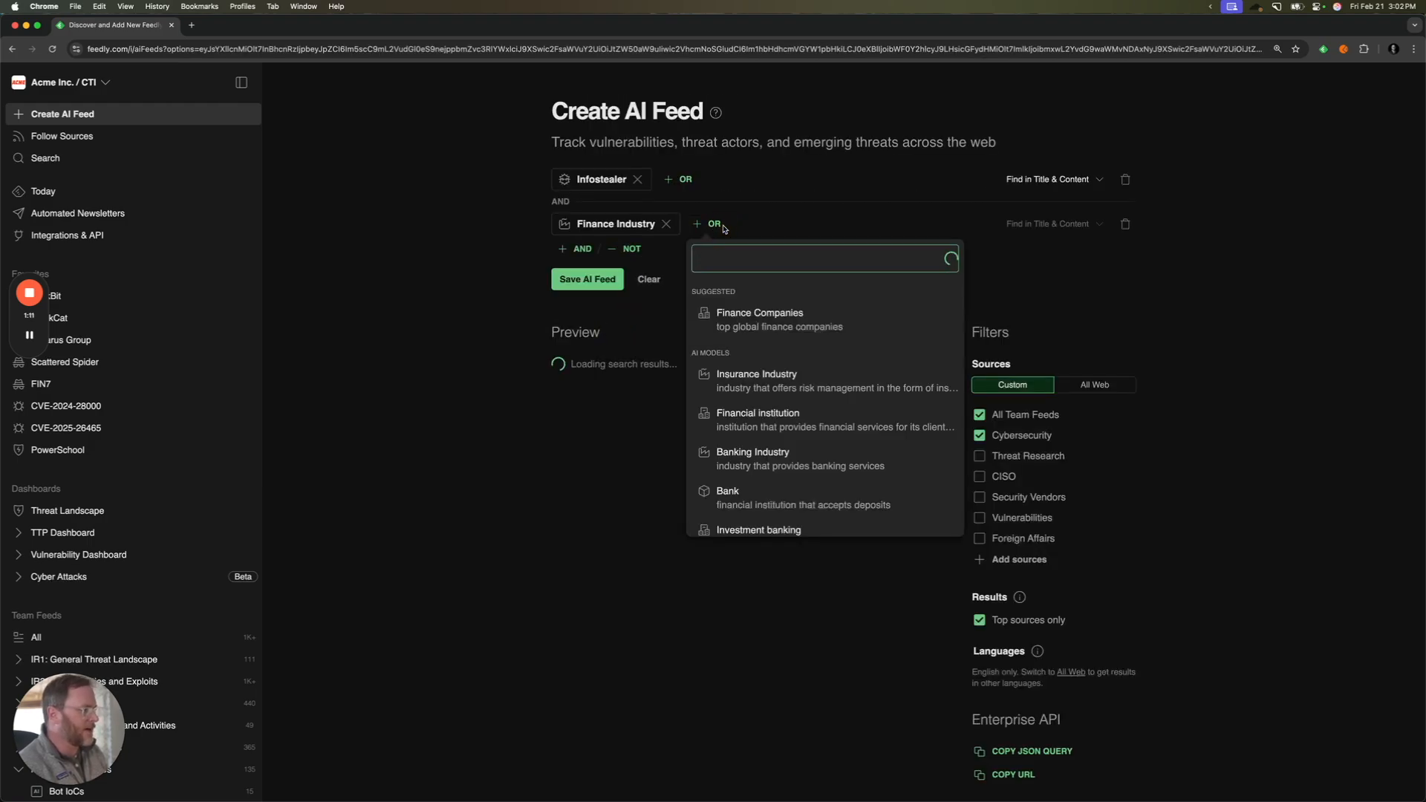
{"action": "left_click", "coordinate": [765, 311]}
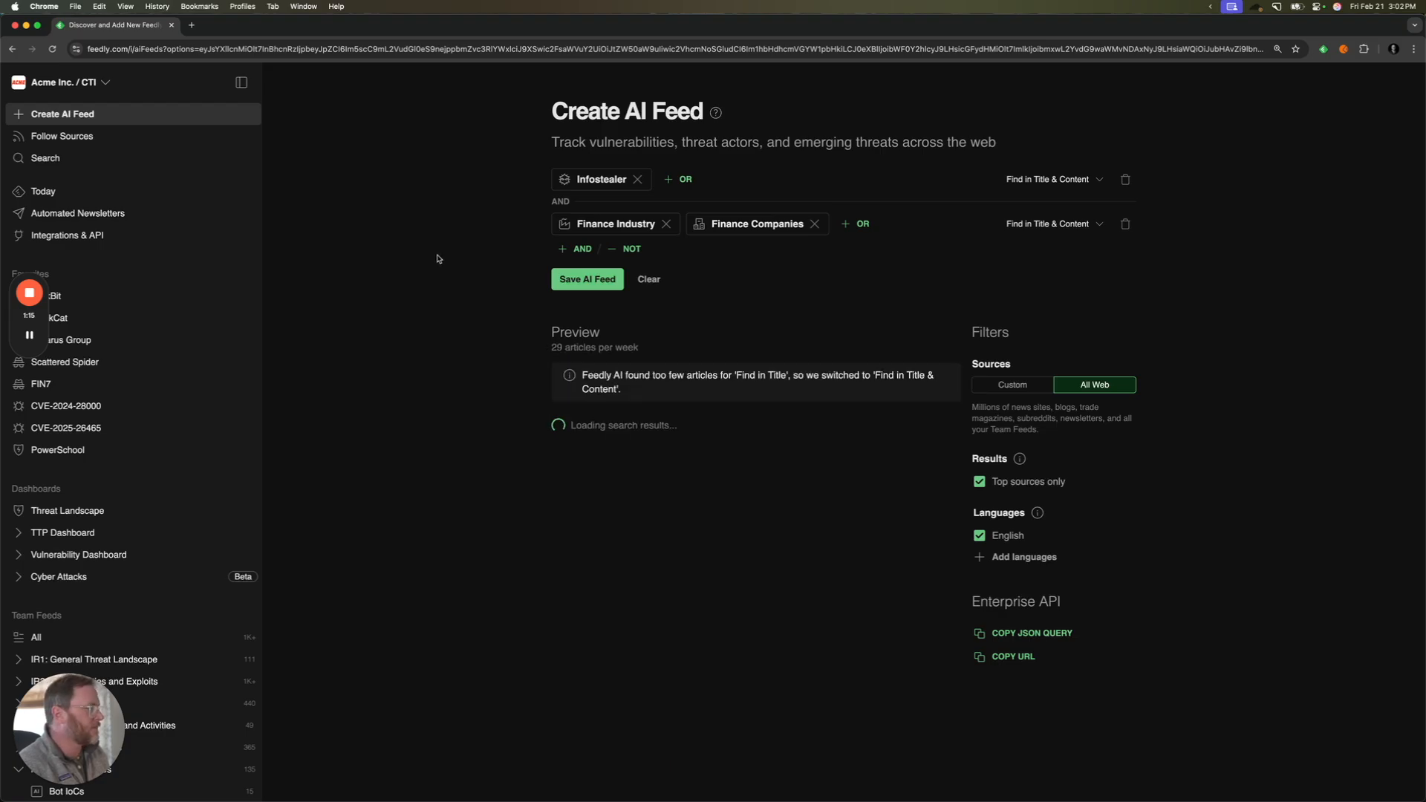
- Restrict the Infostealer criterion of the new AI feed to Find in Title
{"action": "left_click", "coordinate": [1014, 181]}
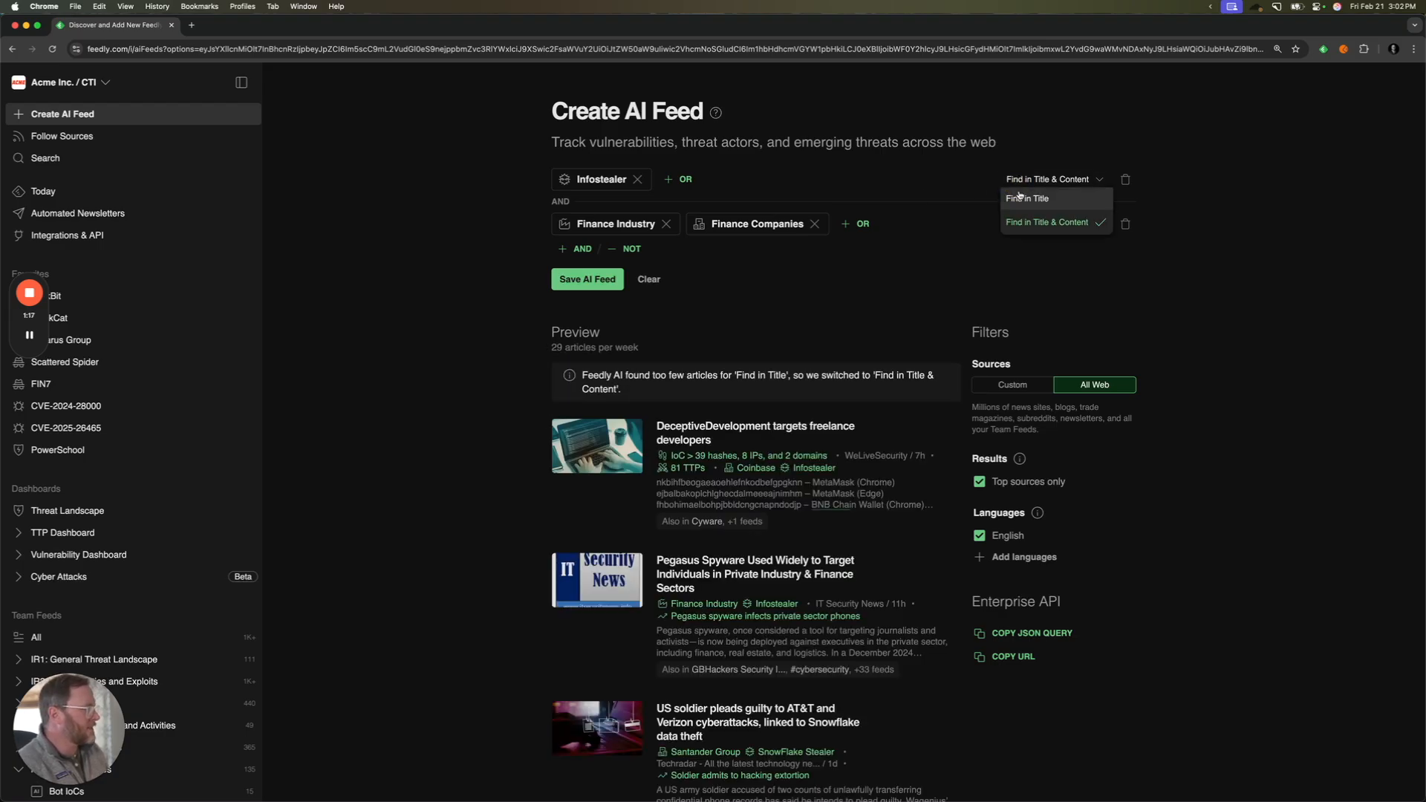
{"action": "left_click", "coordinate": [1028, 198]}
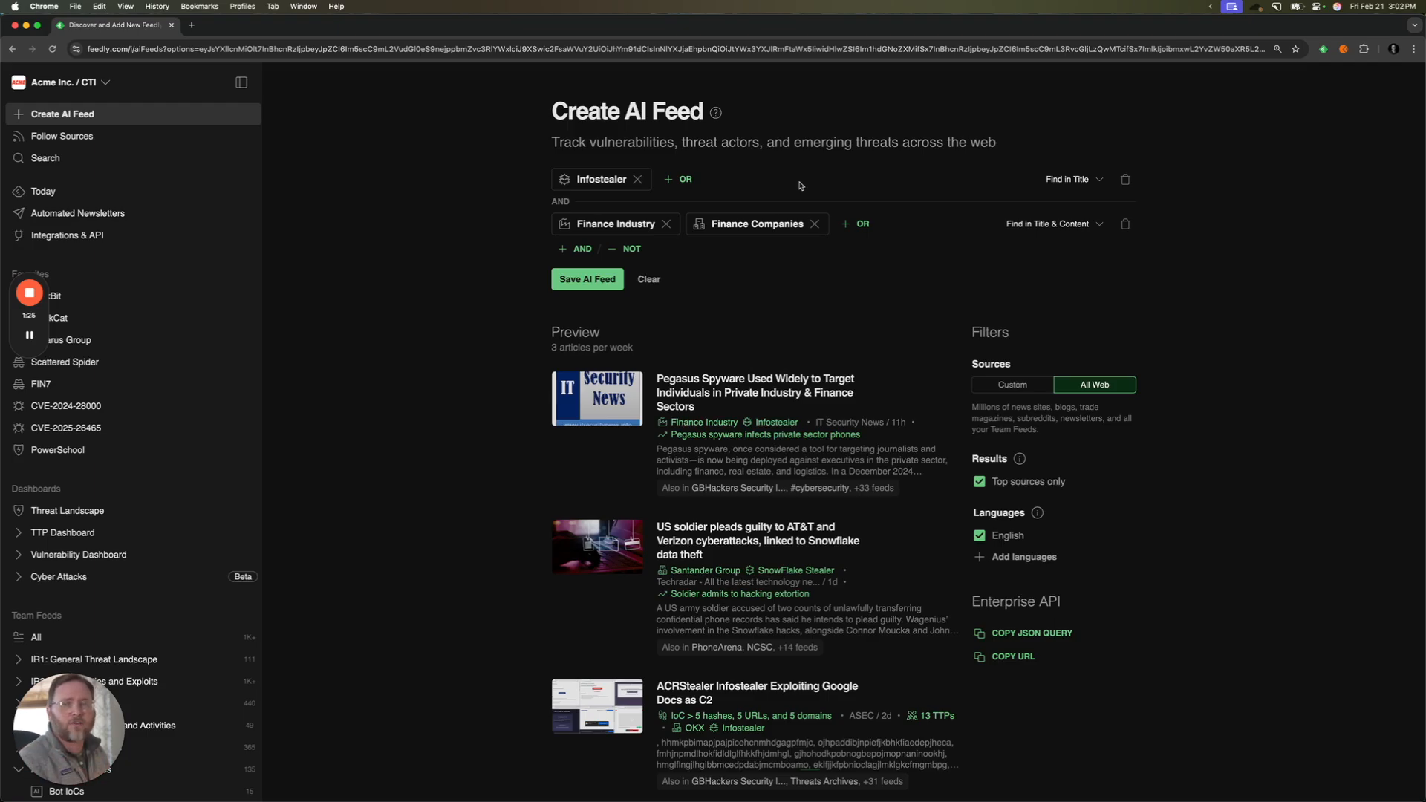
{"action": "left_click", "coordinate": [482, 238]}
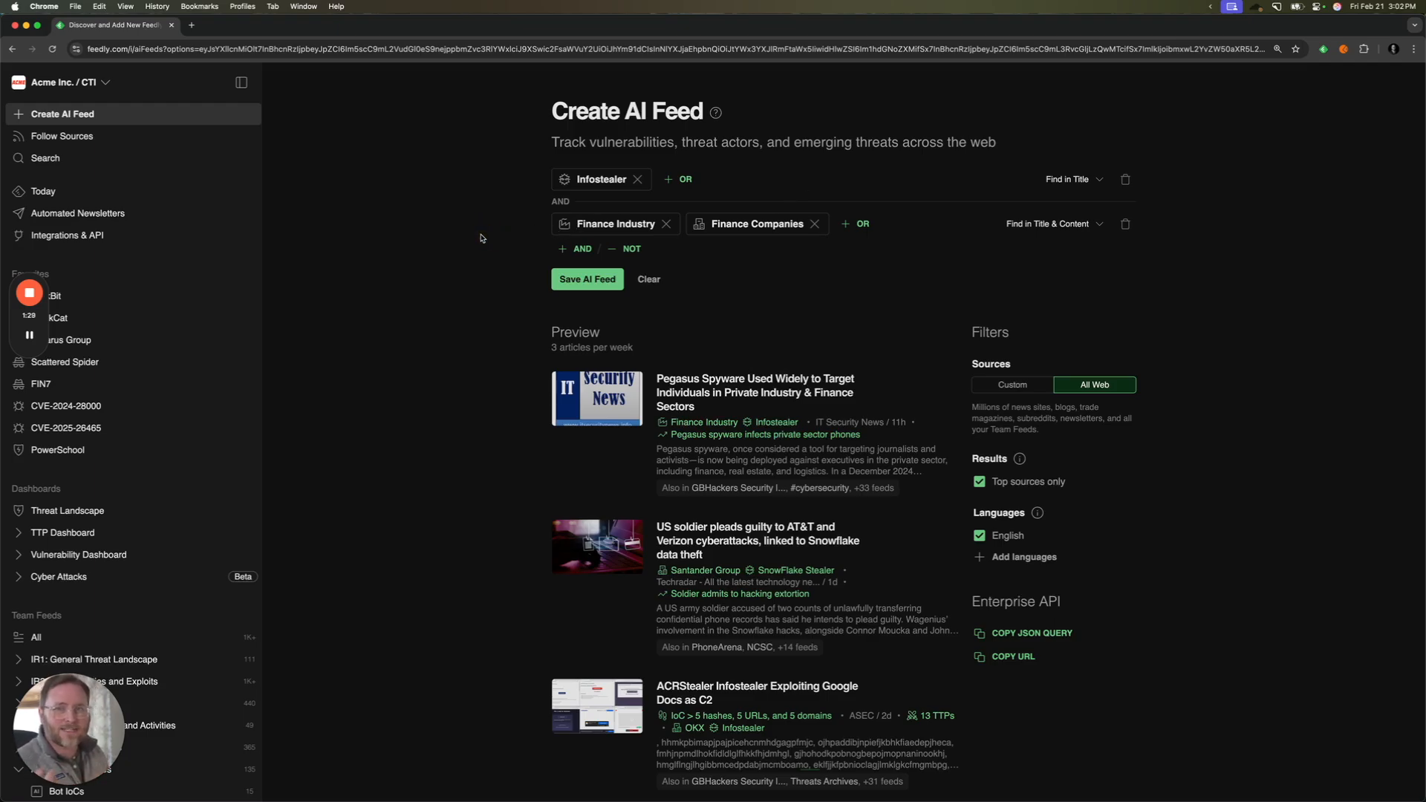
{"action": "mouse_move", "coordinate": [599, 183]}
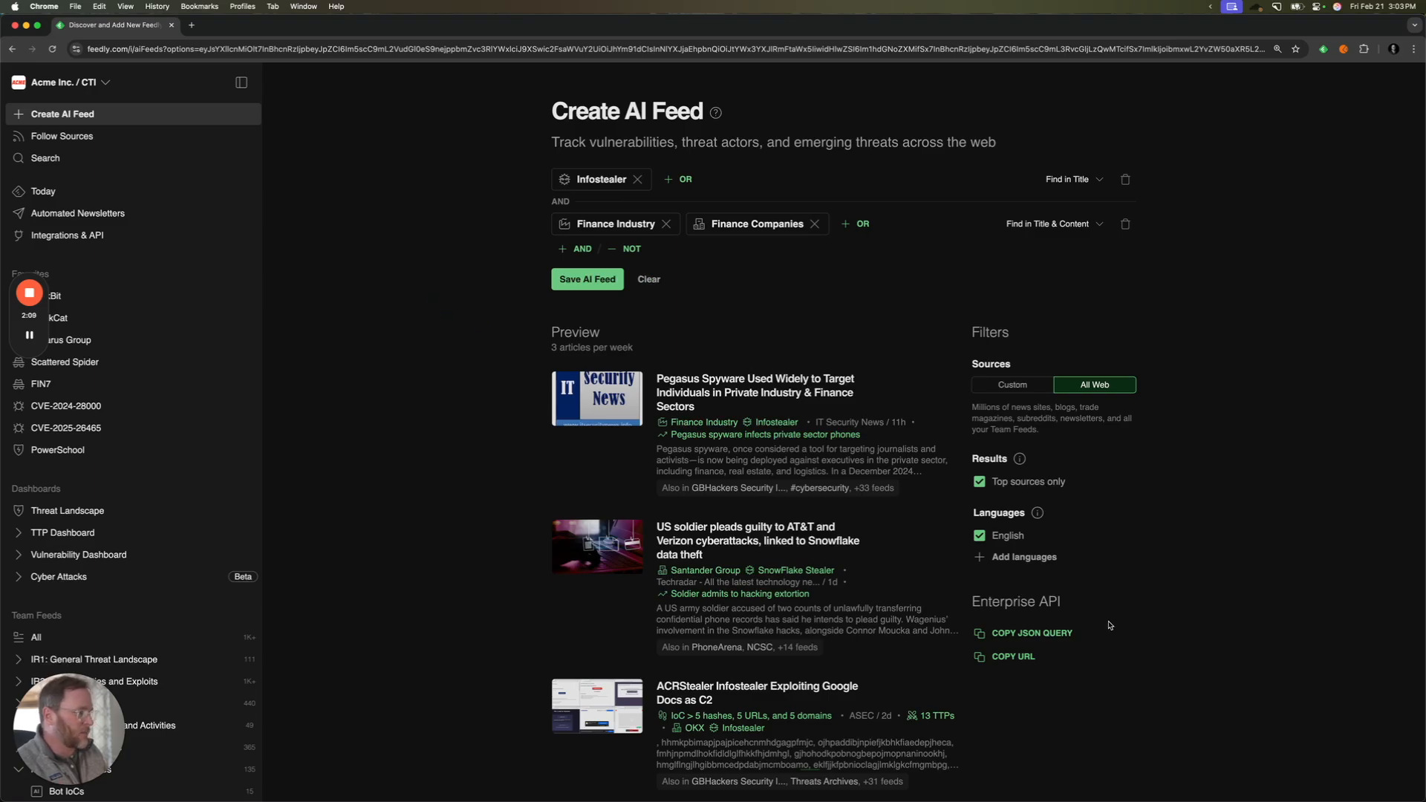
- Leave the new AI feed without saving and examine the query behind the Bot IoCs feed in Malware Categories
{"action": "scroll", "coordinate": [182, 414], "scroll_direction": "down", "scroll_amount": 4}
{"action": "scroll", "coordinate": [182, 414], "scroll_direction": "down", "scroll_amount": 4}
{"action": "scroll", "coordinate": [178, 414], "scroll_direction": "up", "scroll_amount": 1}
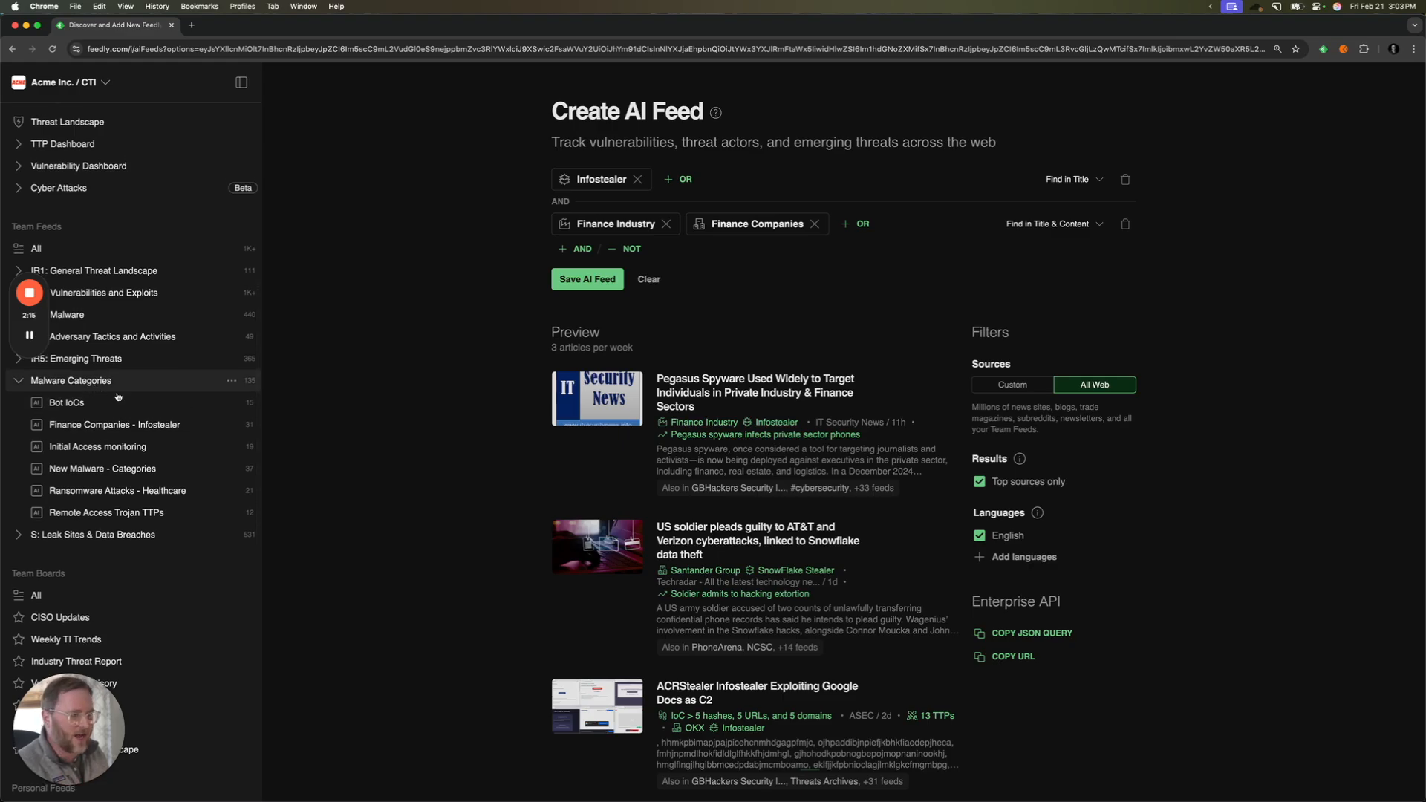
{"action": "left_click", "coordinate": [168, 402]}
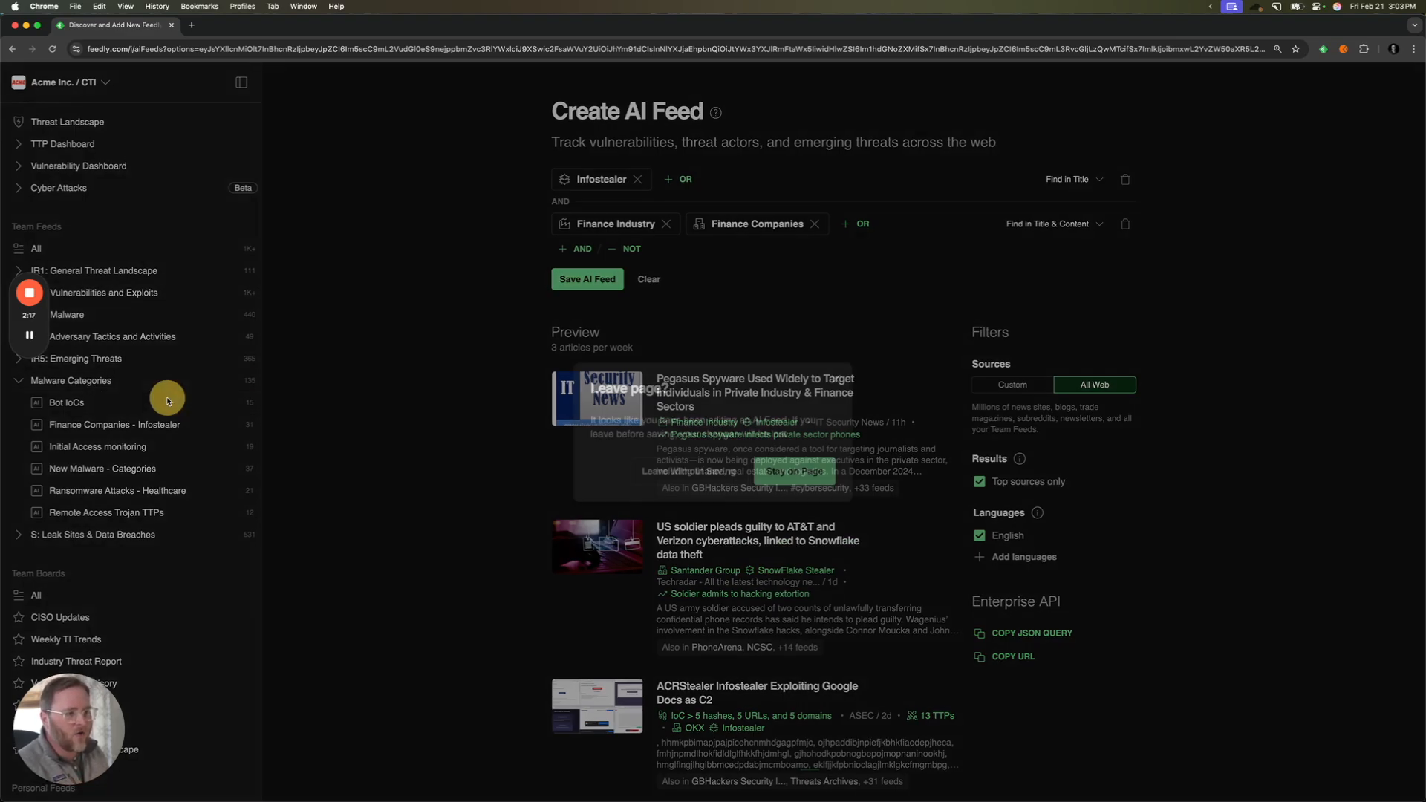
{"action": "left_click", "coordinate": [670, 470]}
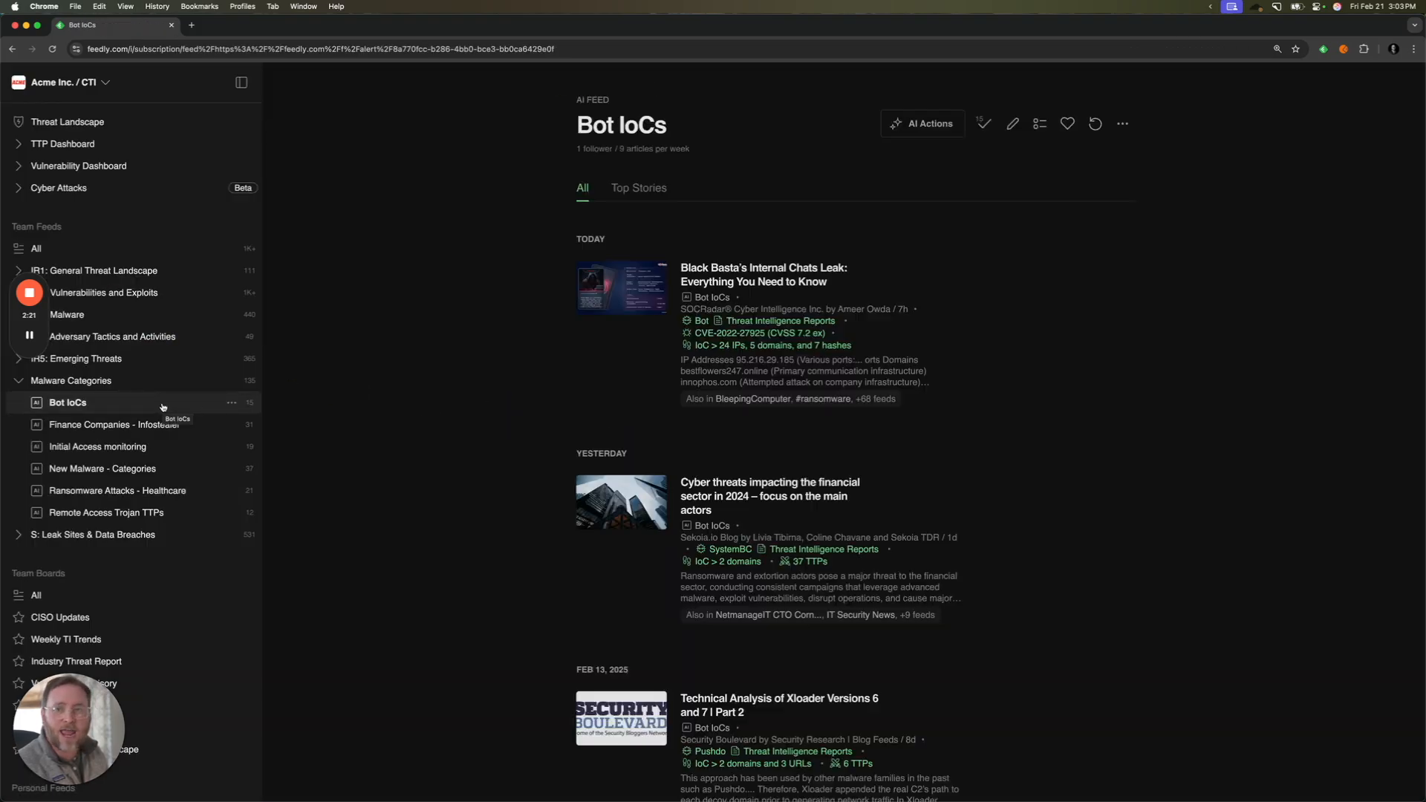
{"action": "left_click", "coordinate": [1010, 131]}
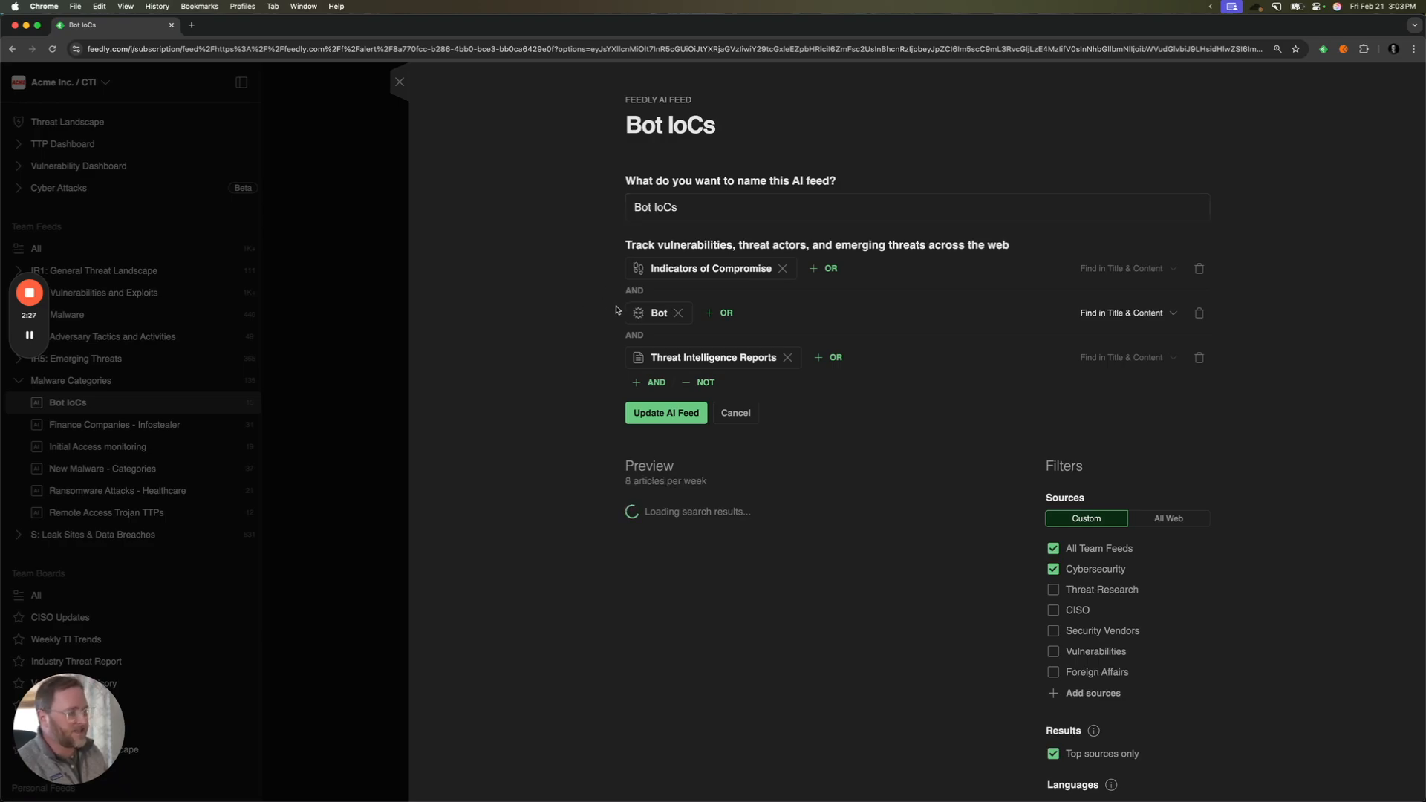
{"action": "left_click", "coordinate": [563, 348]}
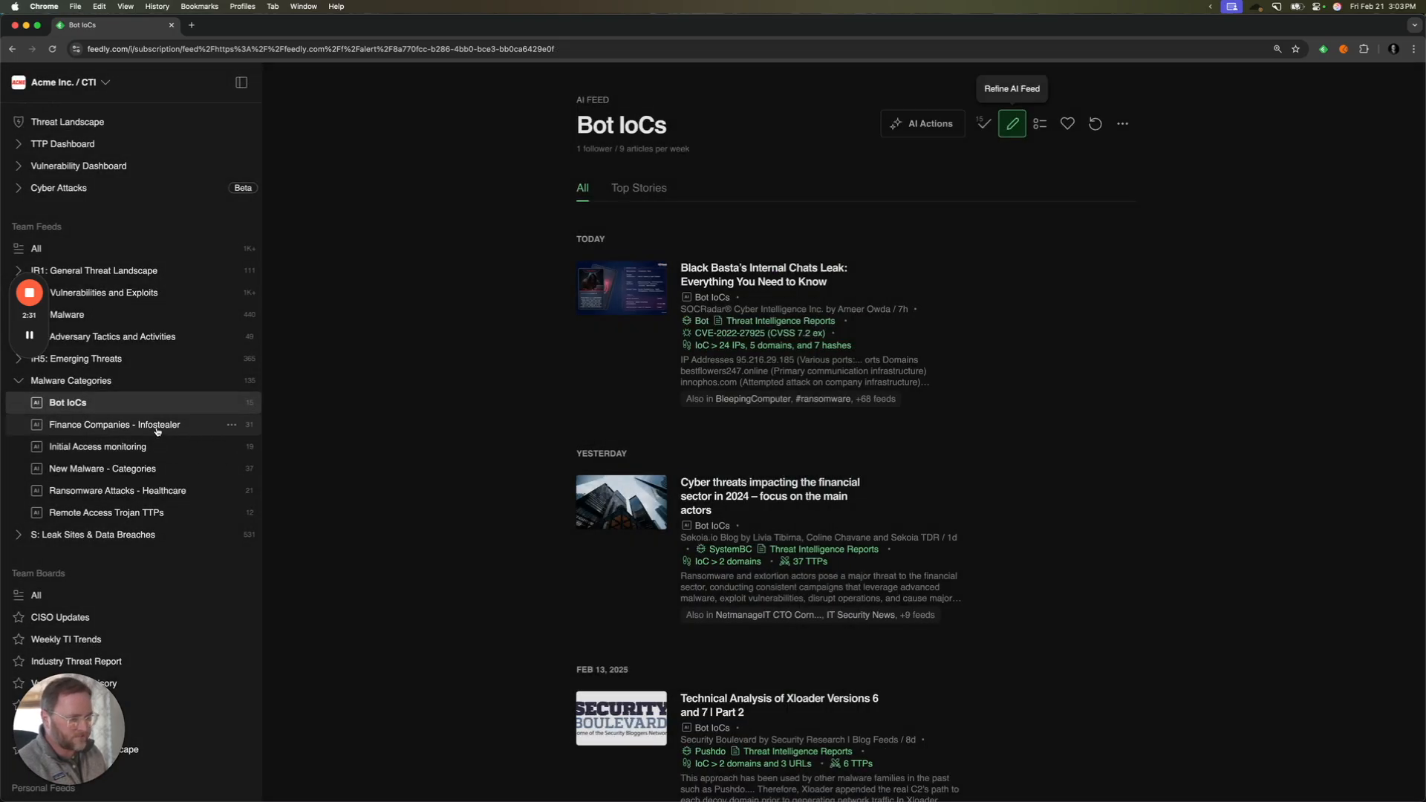
- Examine the query criteria of the Initial Access monitoring feed, then close its definition unchanged
{"action": "left_click", "coordinate": [149, 447]}
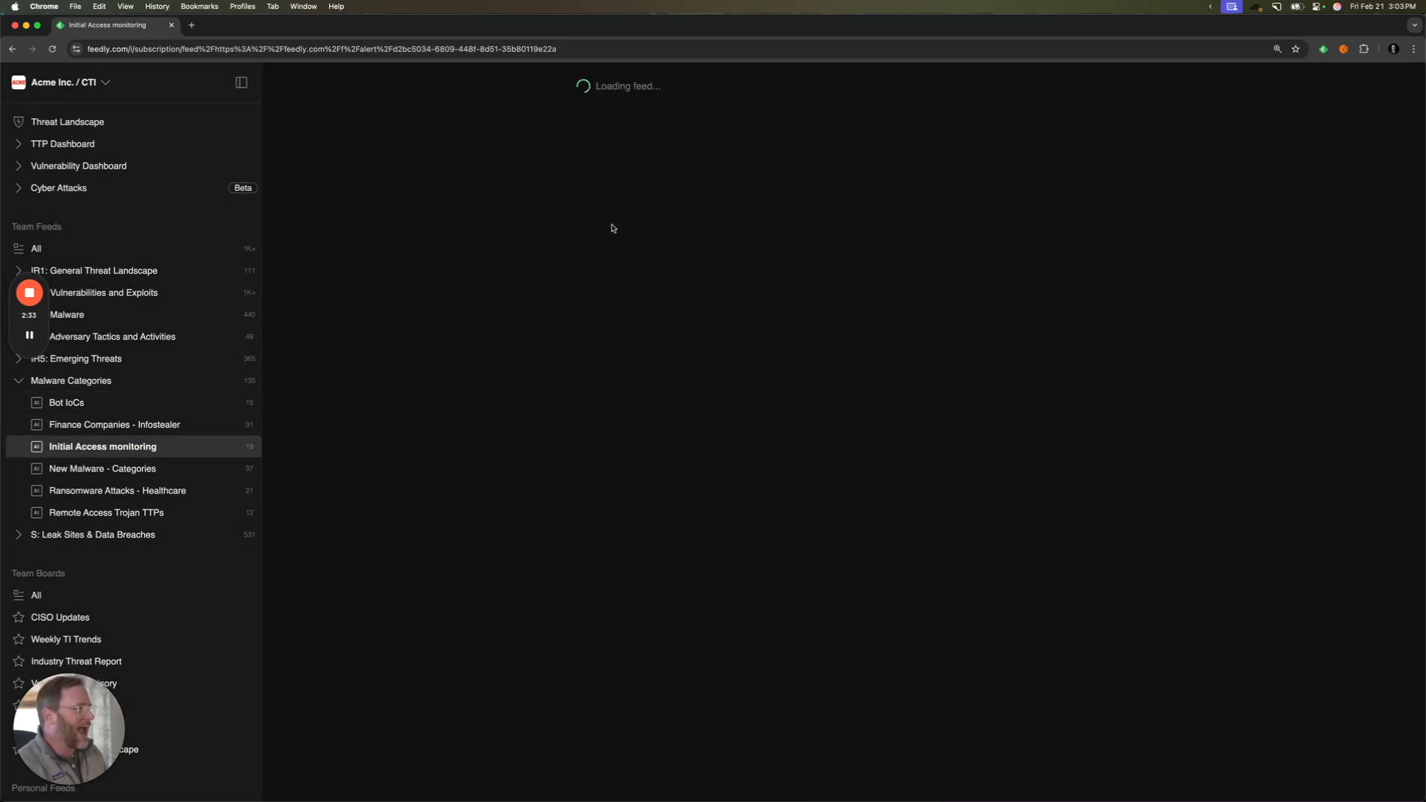
{"action": "left_click", "coordinate": [1006, 122]}
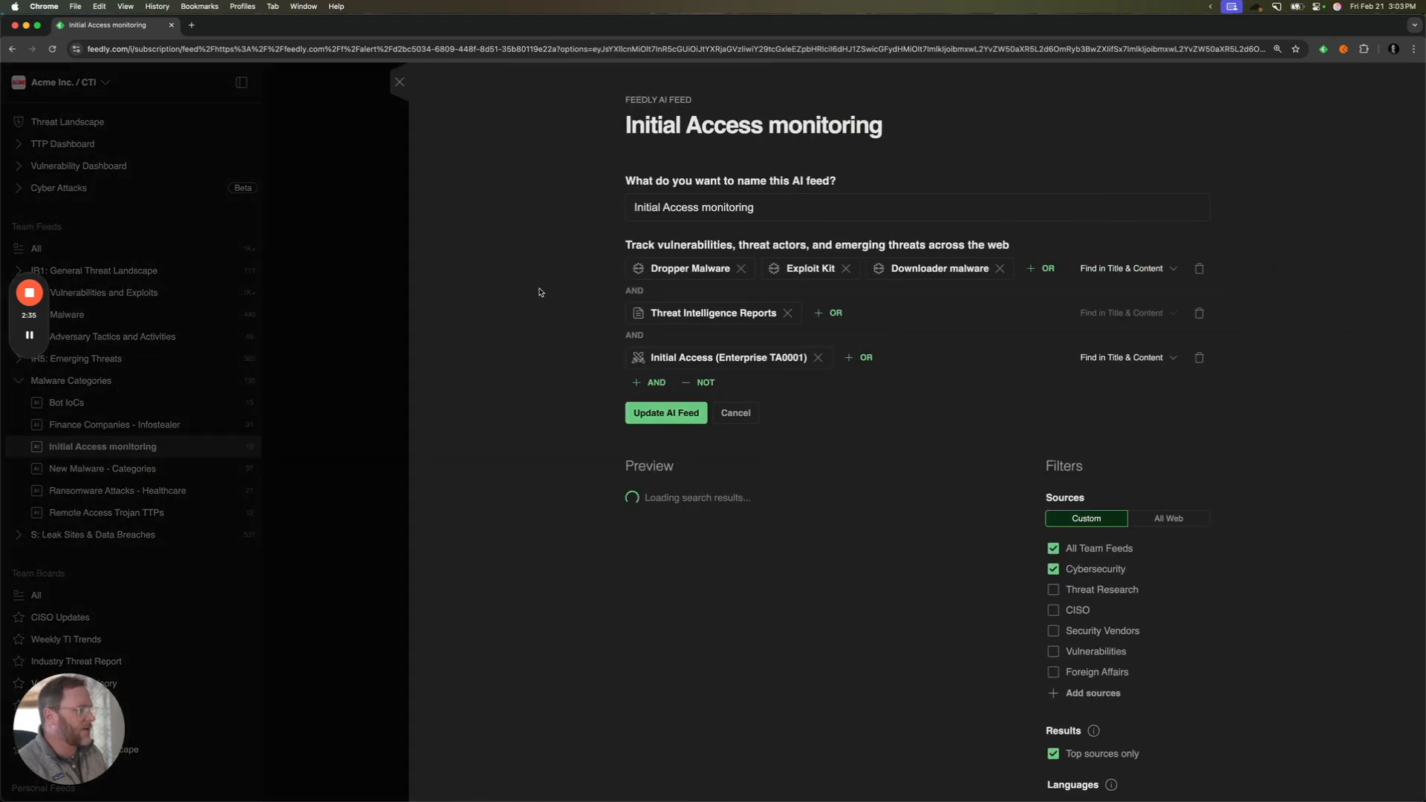
{"action": "mouse_move", "coordinate": [947, 277]}
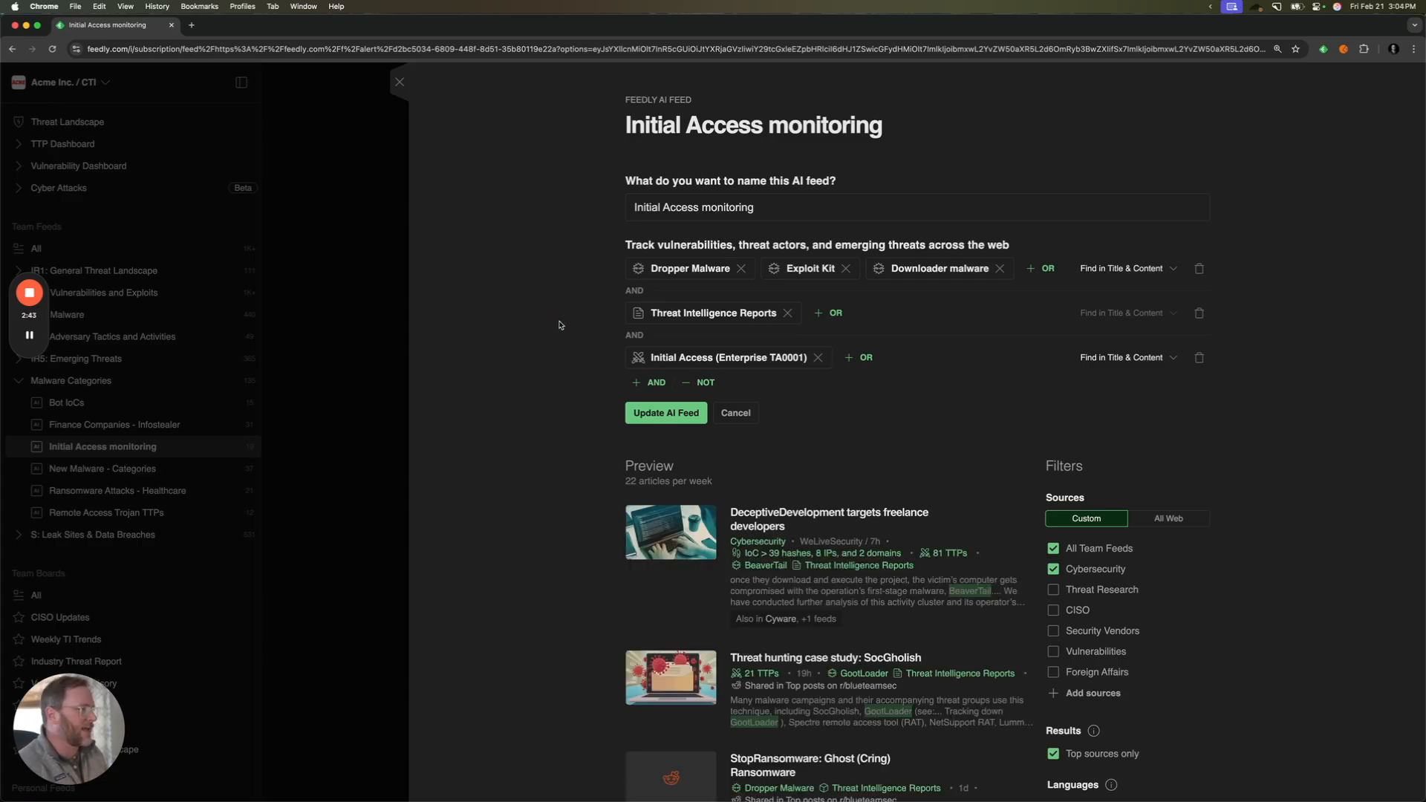
{"action": "key", "text": "Escape"}
- Examine the query of the New Malware - Categories feed, including what its New Malware model covers, and close the definition
{"action": "left_click", "coordinate": [174, 469]}
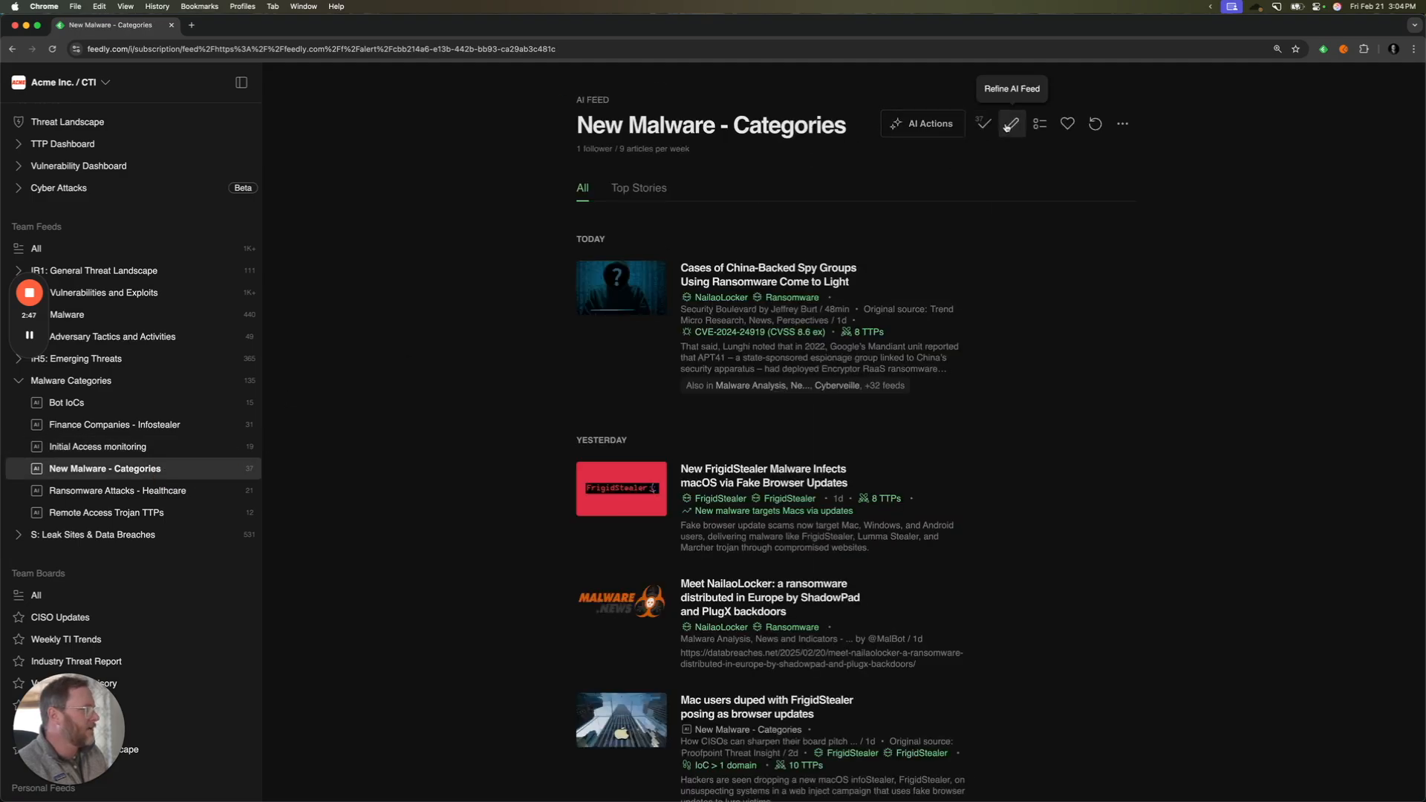
{"action": "left_click", "coordinate": [1010, 124]}
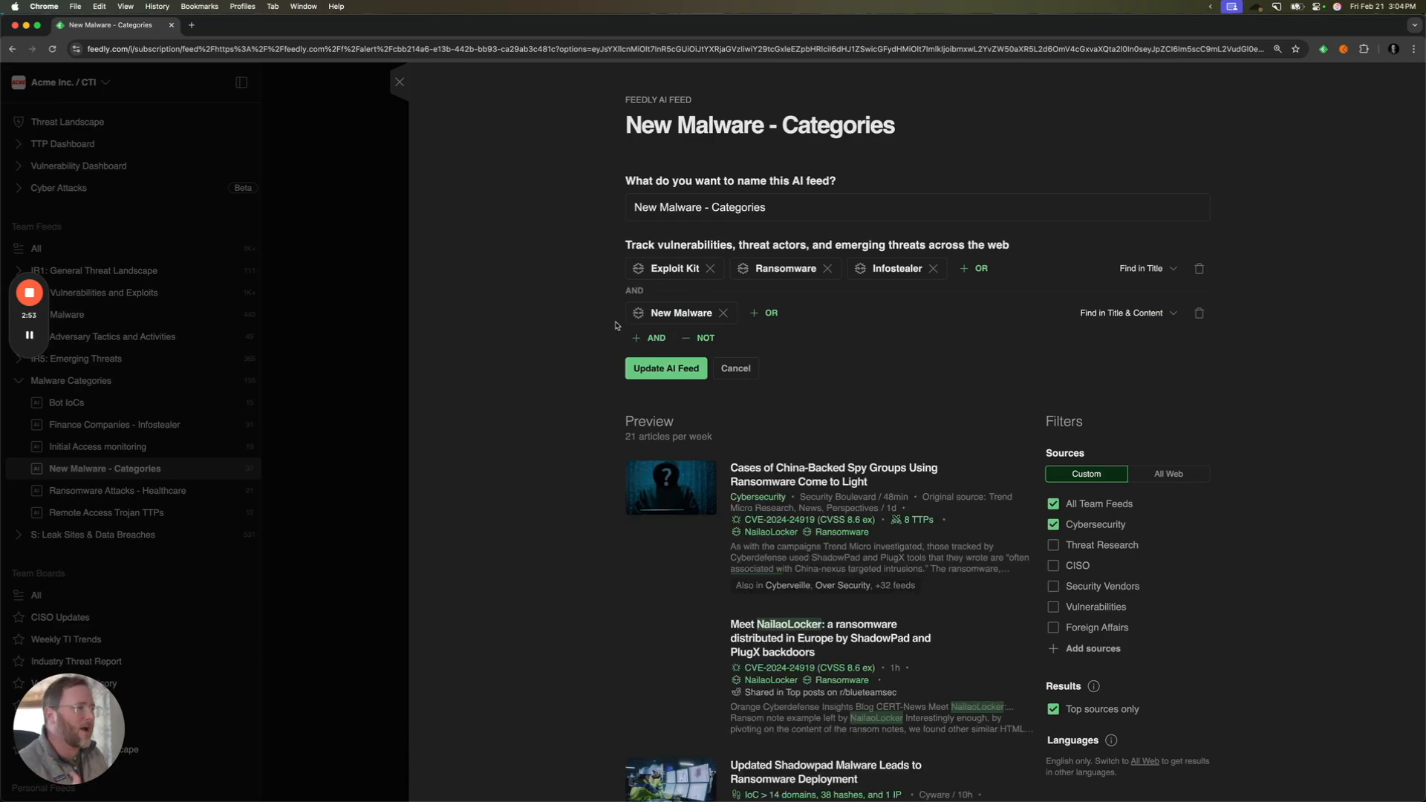
{"action": "mouse_move", "coordinate": [637, 323]}
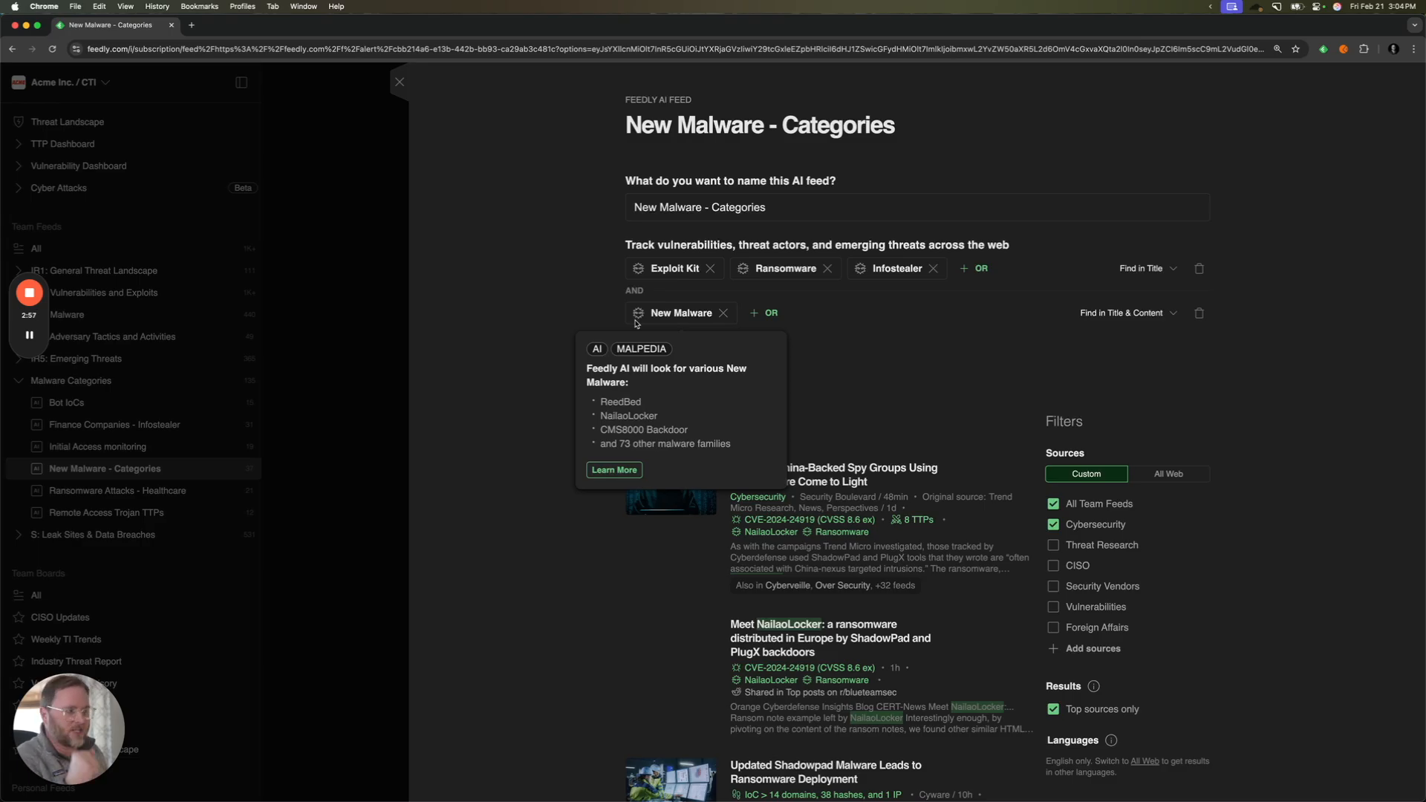
{"action": "left_click", "coordinate": [586, 321]}
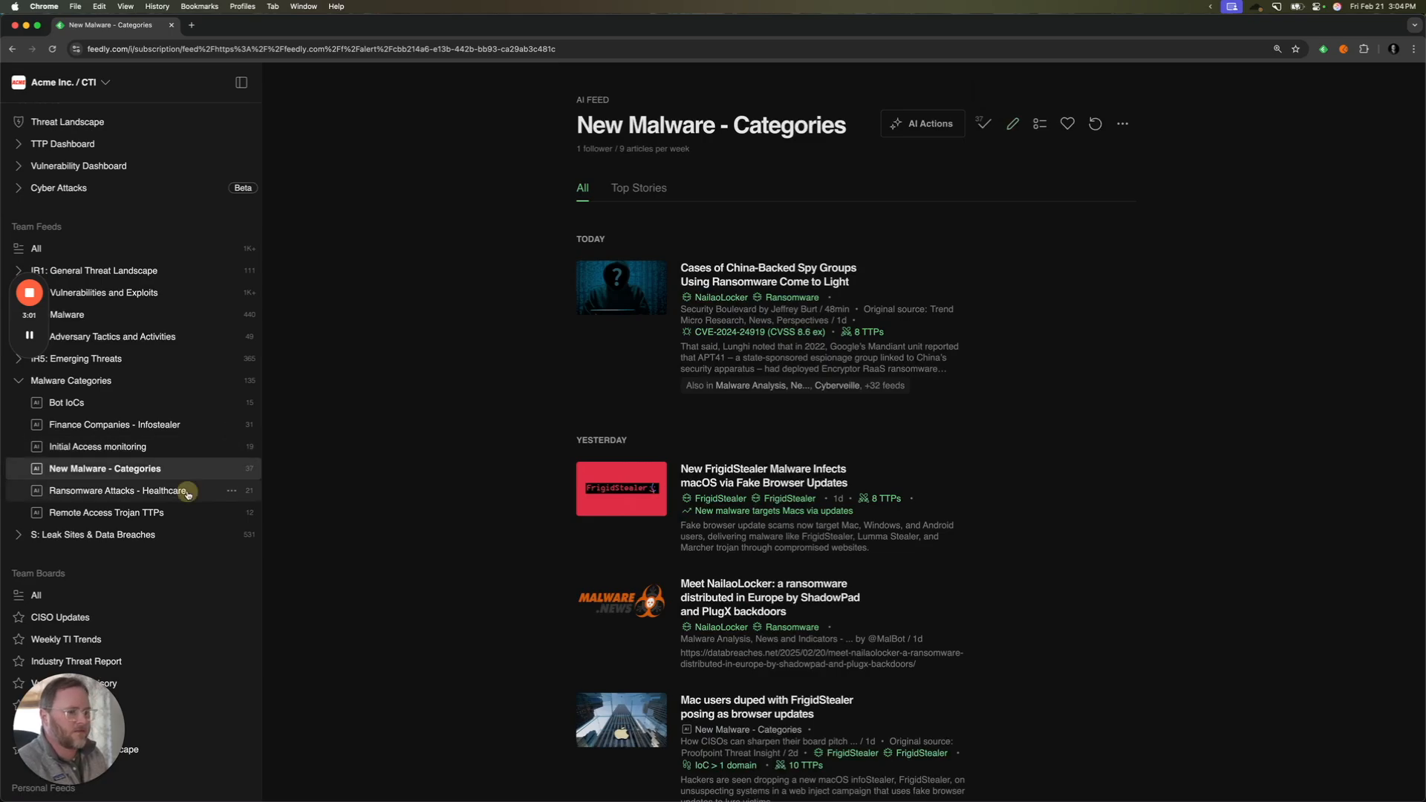
- Examine the query criteria of the Ransomware Attacks - Healthcare feed and close its definition
{"action": "left_click", "coordinate": [189, 492]}
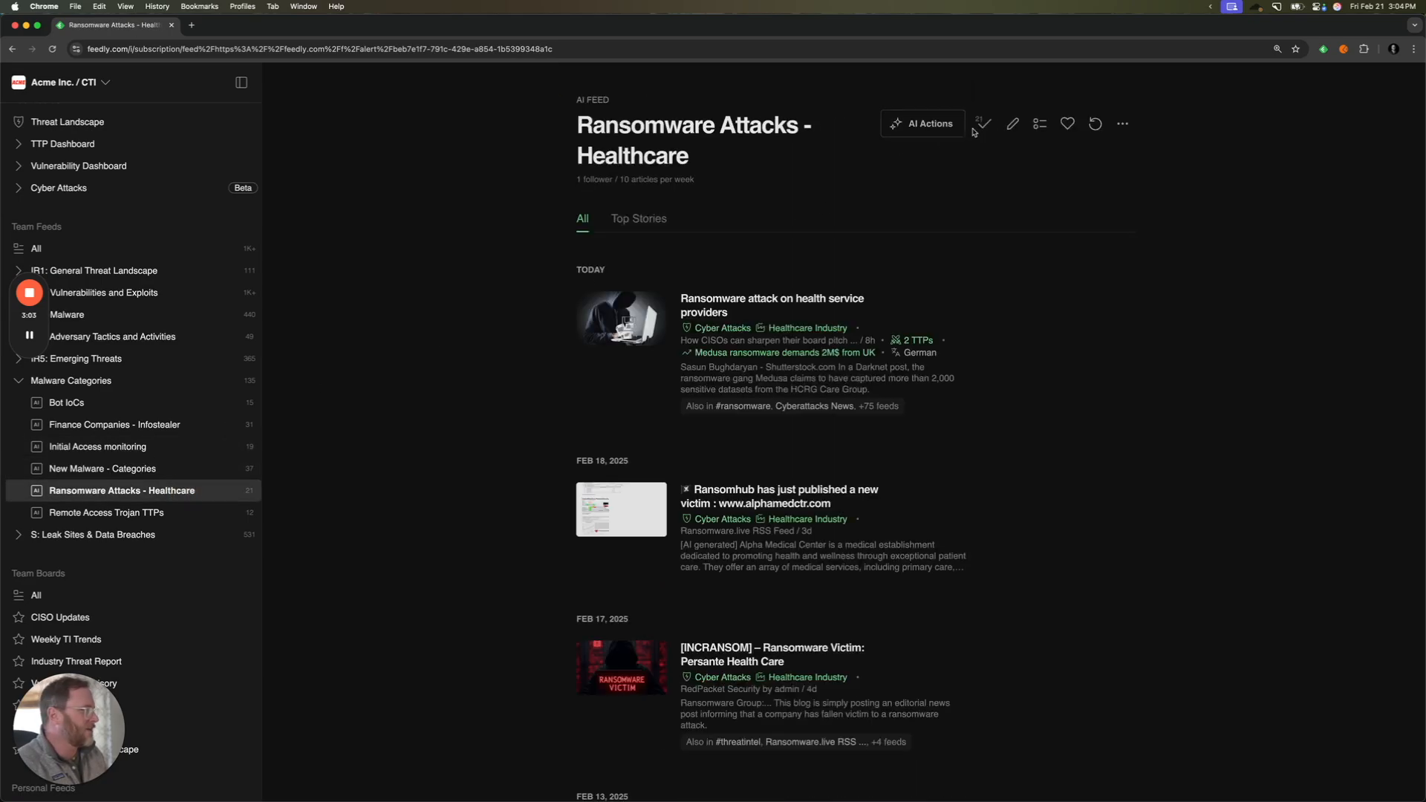
{"action": "left_click", "coordinate": [1013, 124]}
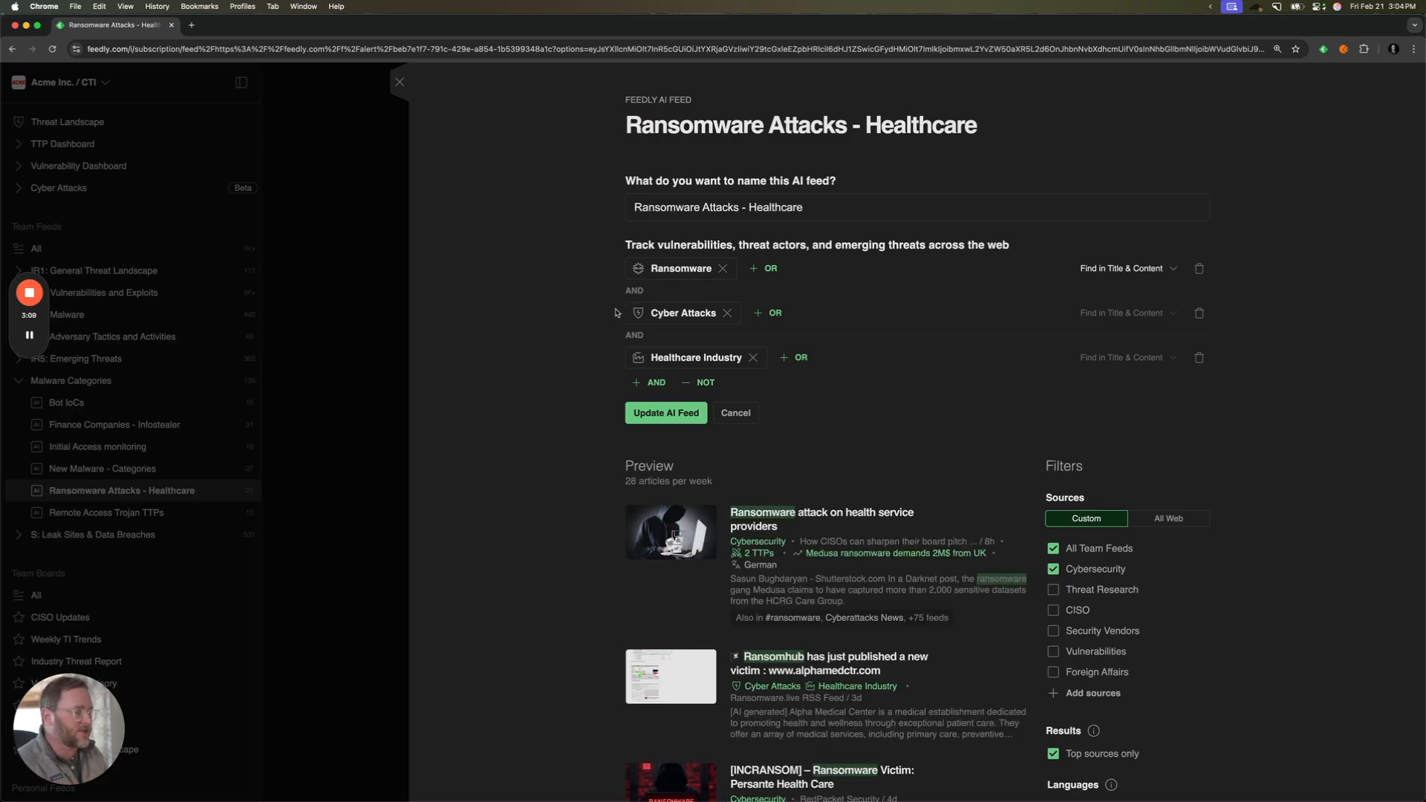
{"action": "left_click", "coordinate": [520, 343]}
{"action": "left_click", "coordinate": [398, 393]}
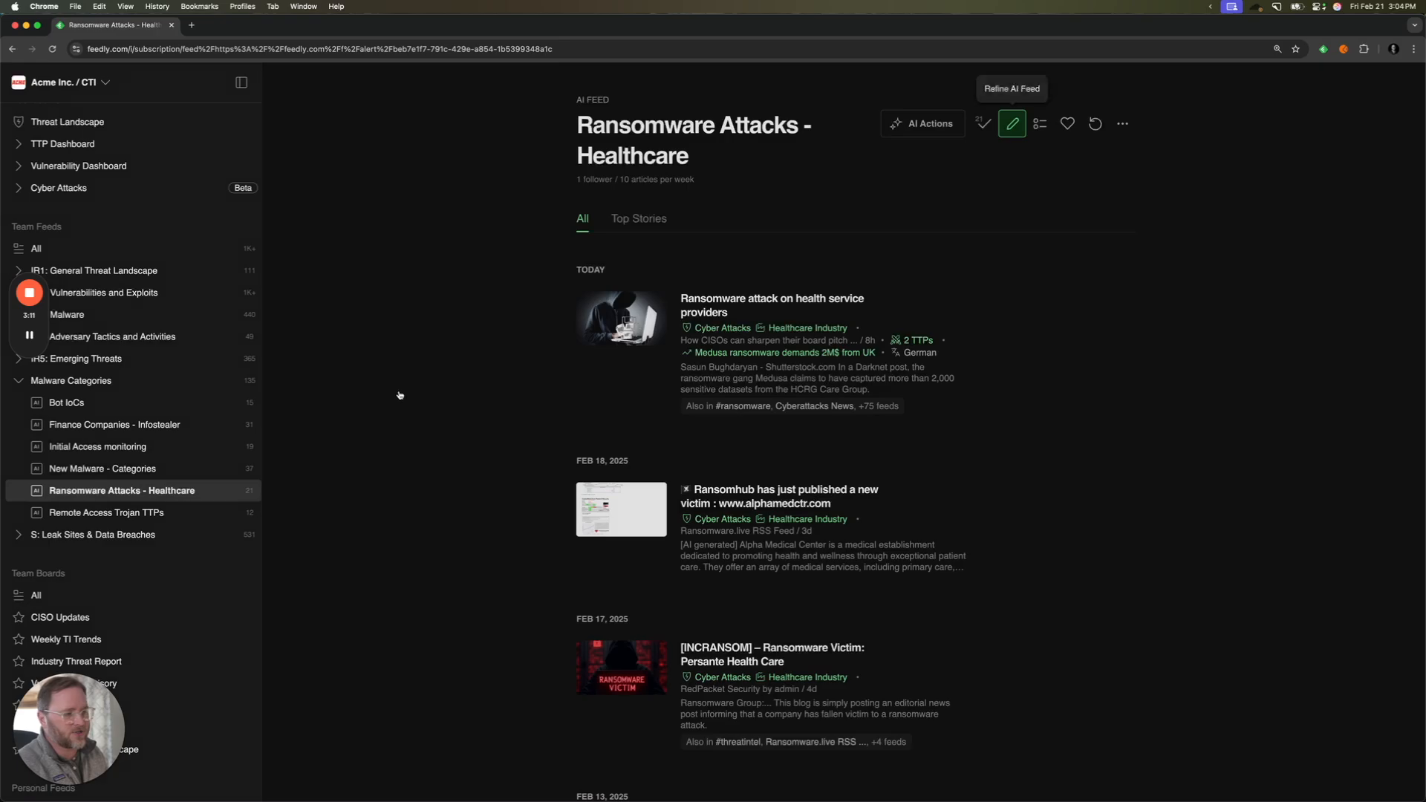
- Examine the query criteria of the Remote Access Trojan TTPs feed and close its definition
{"action": "left_click", "coordinate": [178, 513]}
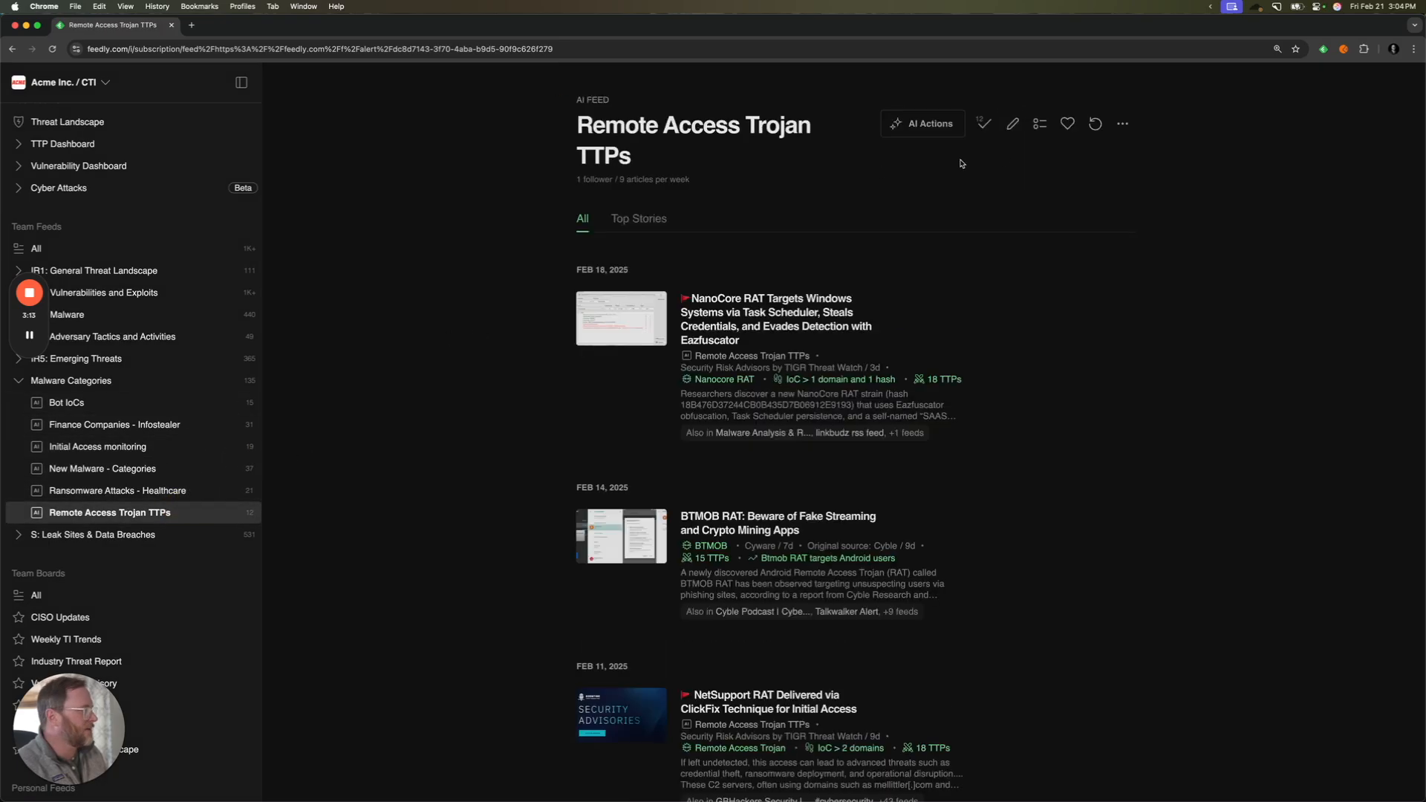
{"action": "left_click", "coordinate": [1025, 124]}
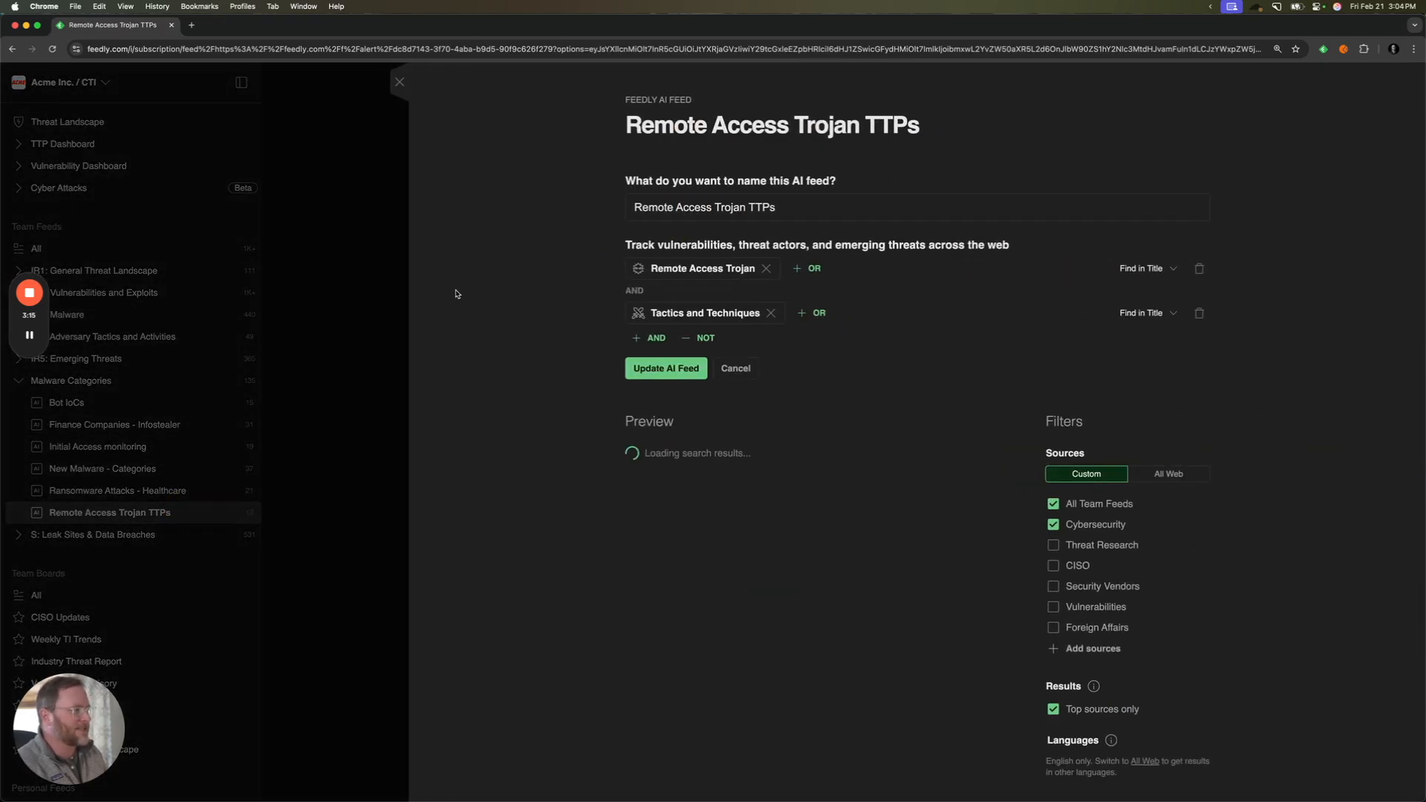
{"action": "left_click", "coordinate": [503, 286]}
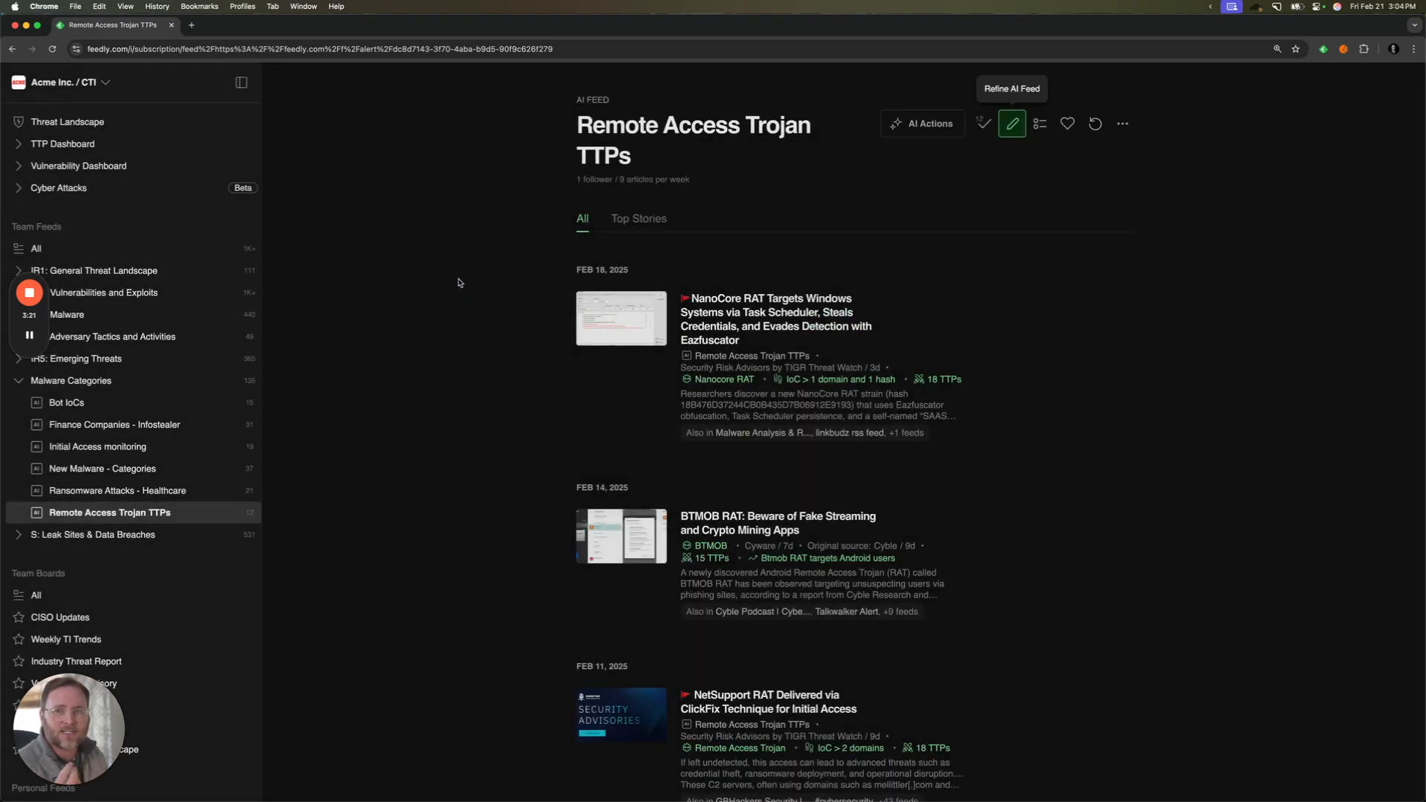
- Open the TTP Dashboard and set its time range to Last 30 Days
{"action": "scroll", "coordinate": [164, 338], "scroll_direction": "up", "scroll_amount": 3}
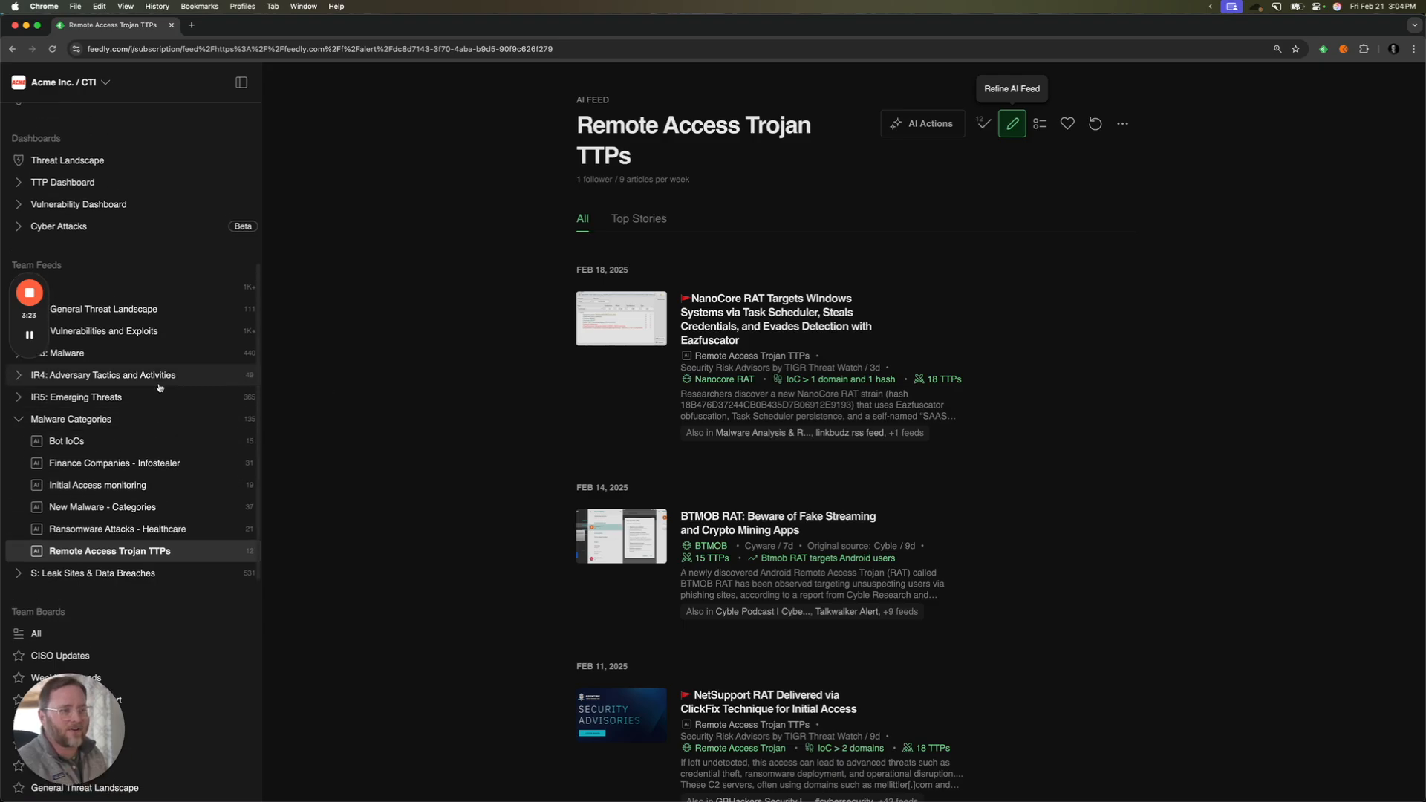
{"action": "left_click", "coordinate": [154, 256]}
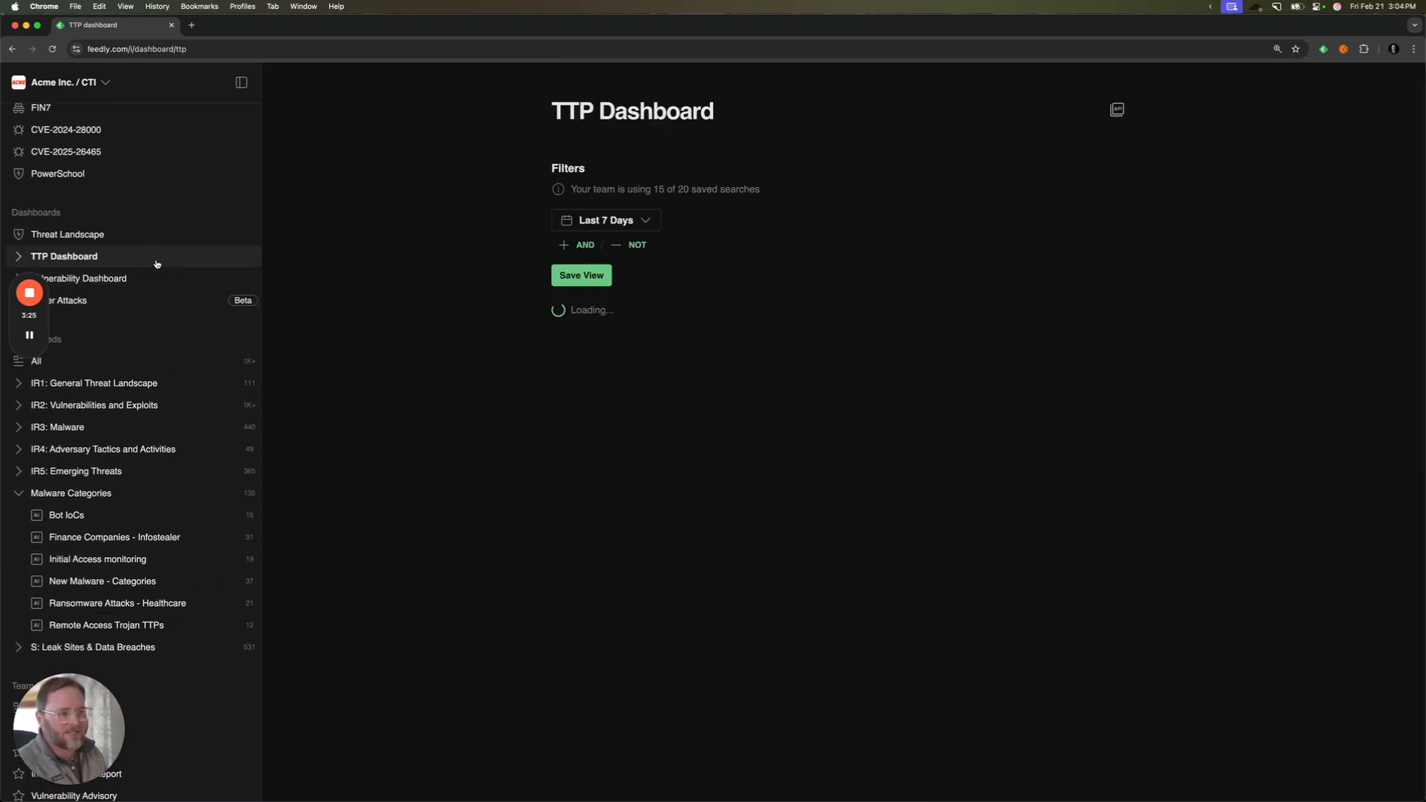
{"action": "left_click", "coordinate": [594, 223]}
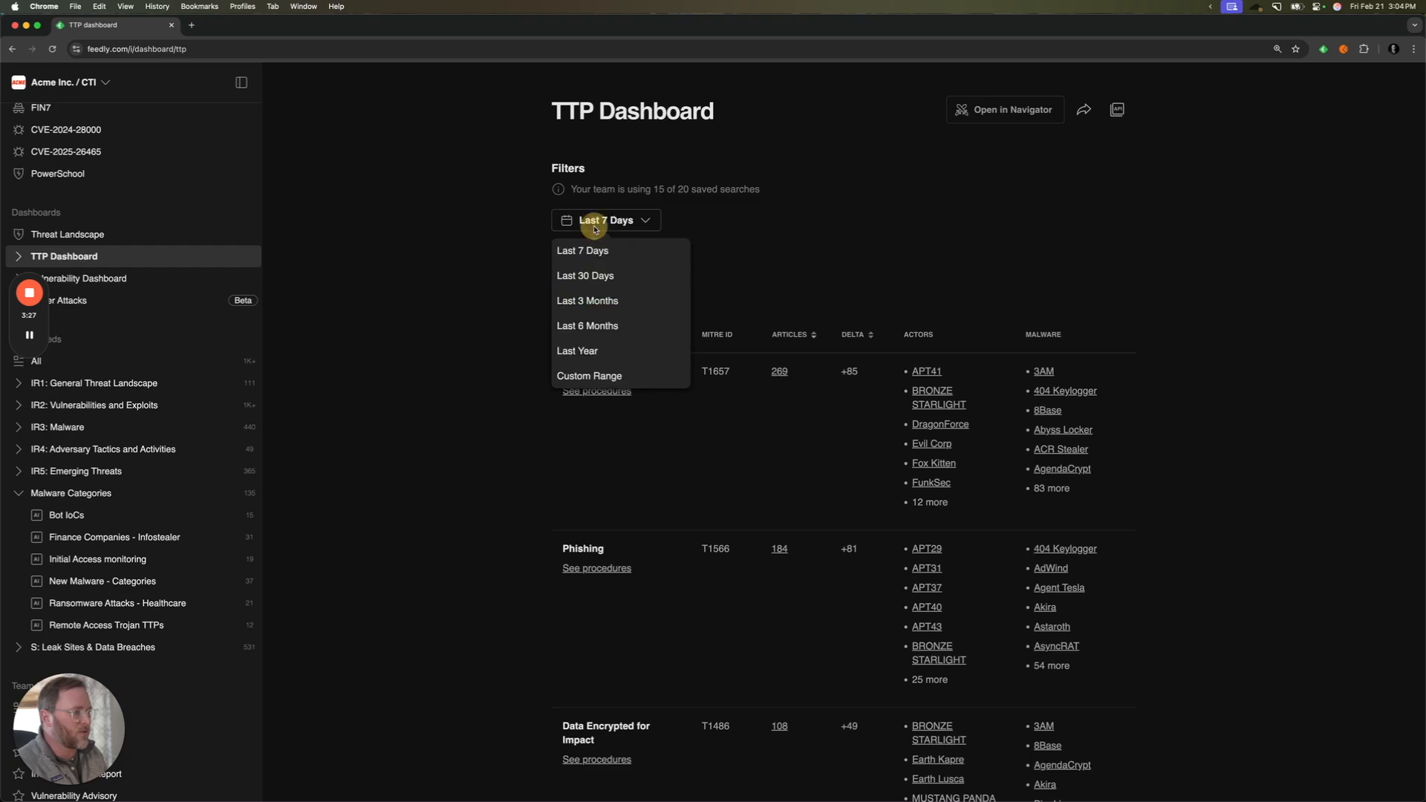
{"action": "left_click", "coordinate": [596, 276]}
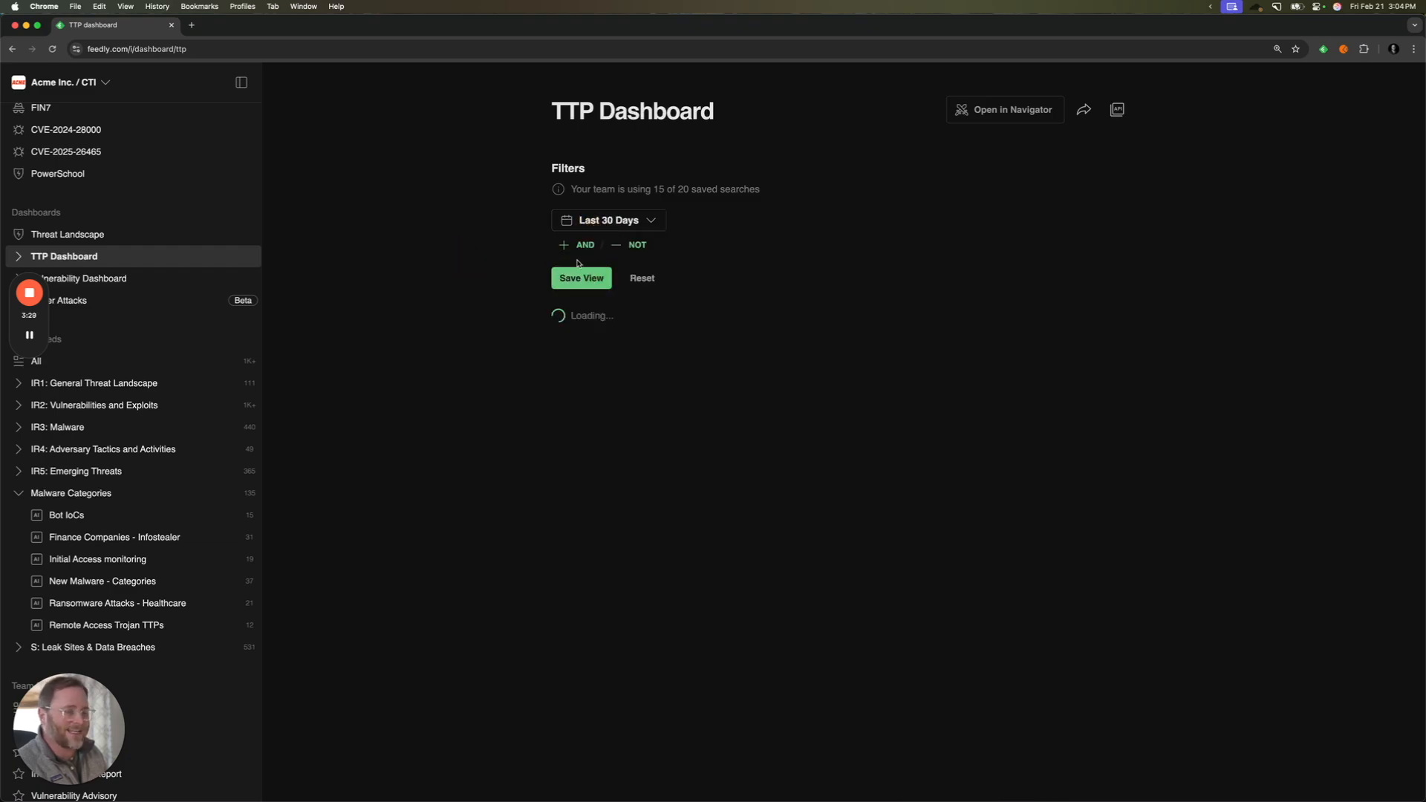
- Add a Malware Families filter for the Worm type to the TTP Dashboard
{"action": "left_click", "coordinate": [586, 252]}
{"action": "left_click", "coordinate": [590, 281]}
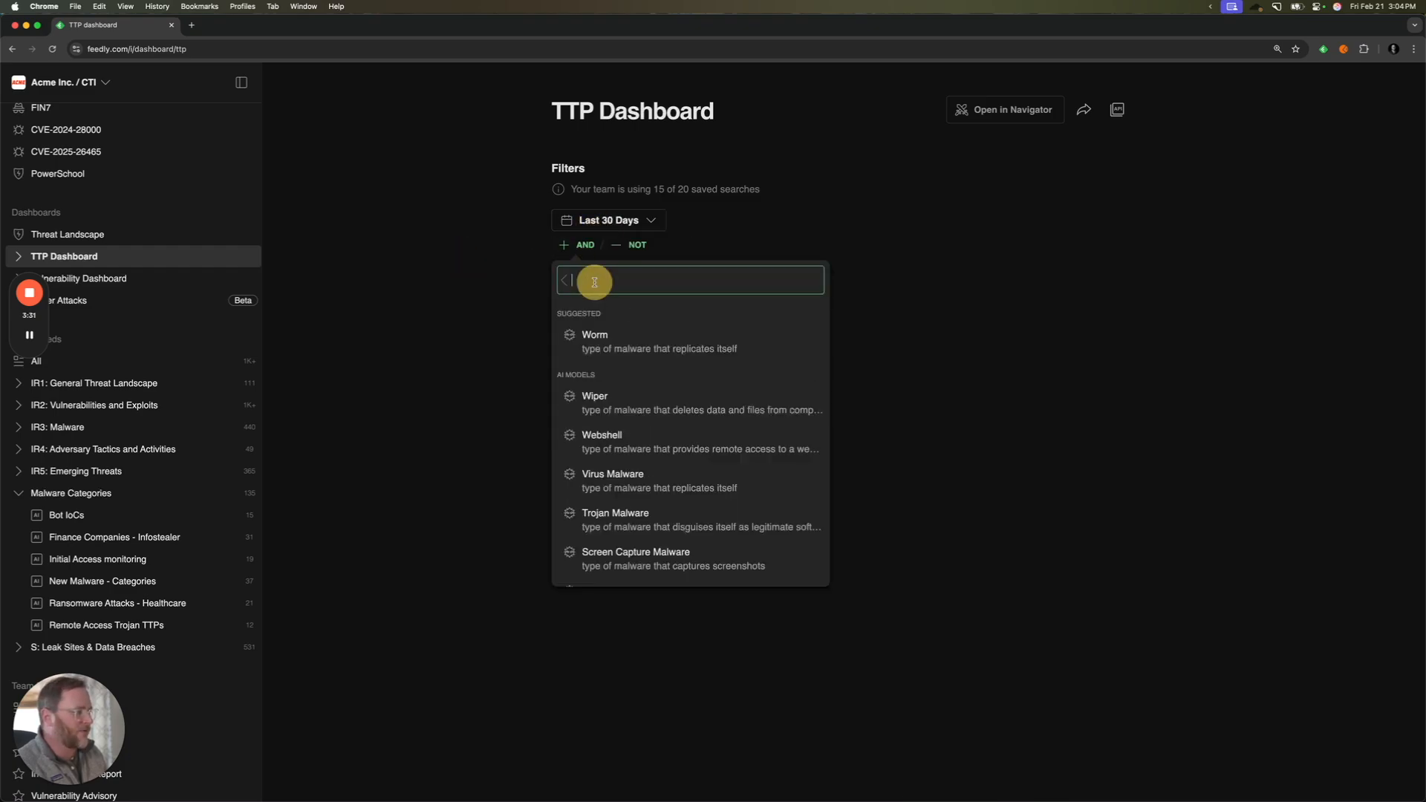
{"action": "left_click", "coordinate": [595, 335]}
- Add the Wiper malware type as an OR alternative alongside Worm in the same filter
{"action": "left_click", "coordinate": [659, 265]}
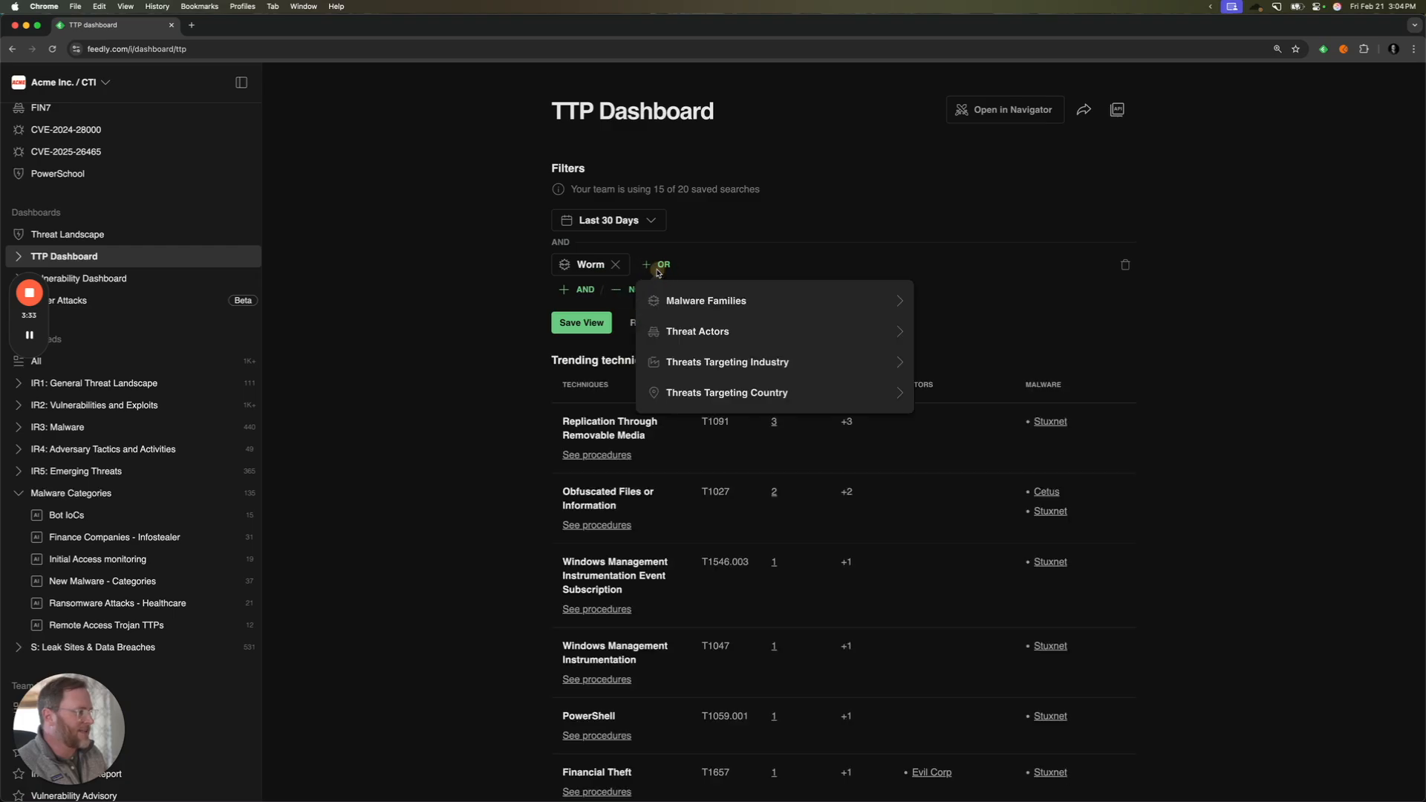
{"action": "left_click", "coordinate": [667, 303]}
{"action": "left_click", "coordinate": [692, 349]}
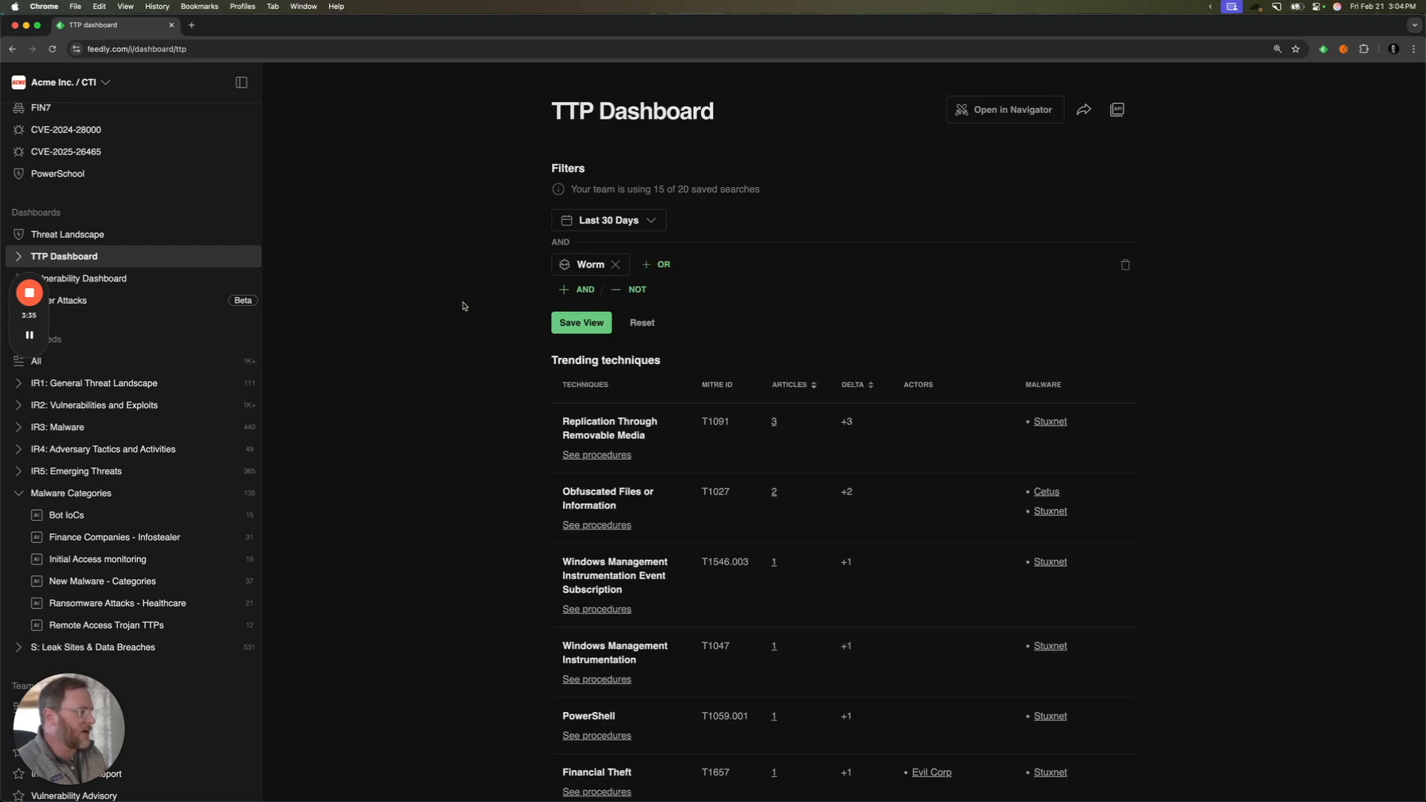
{"action": "left_click", "coordinate": [658, 265]}
{"action": "left_click", "coordinate": [676, 302]}
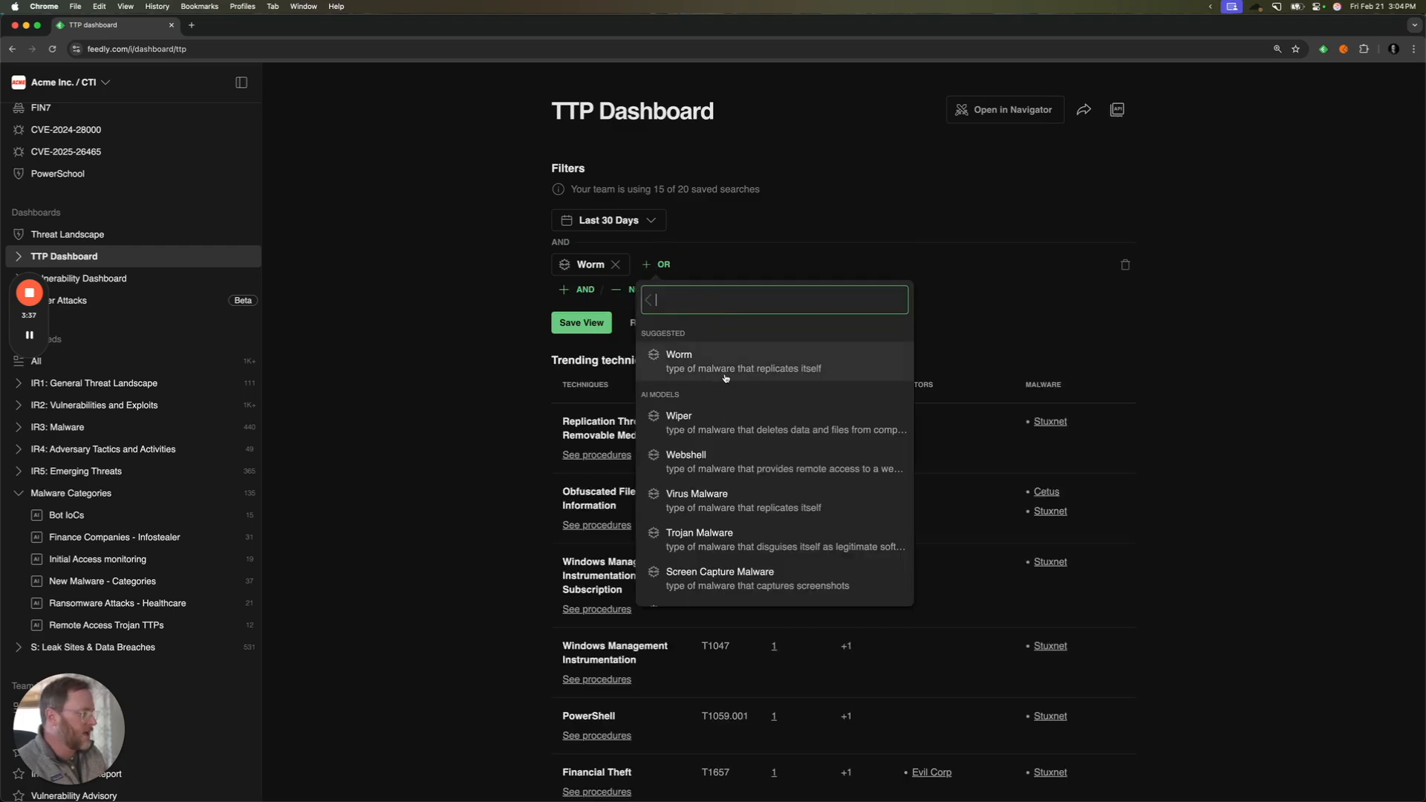
{"action": "left_click", "coordinate": [713, 421]}
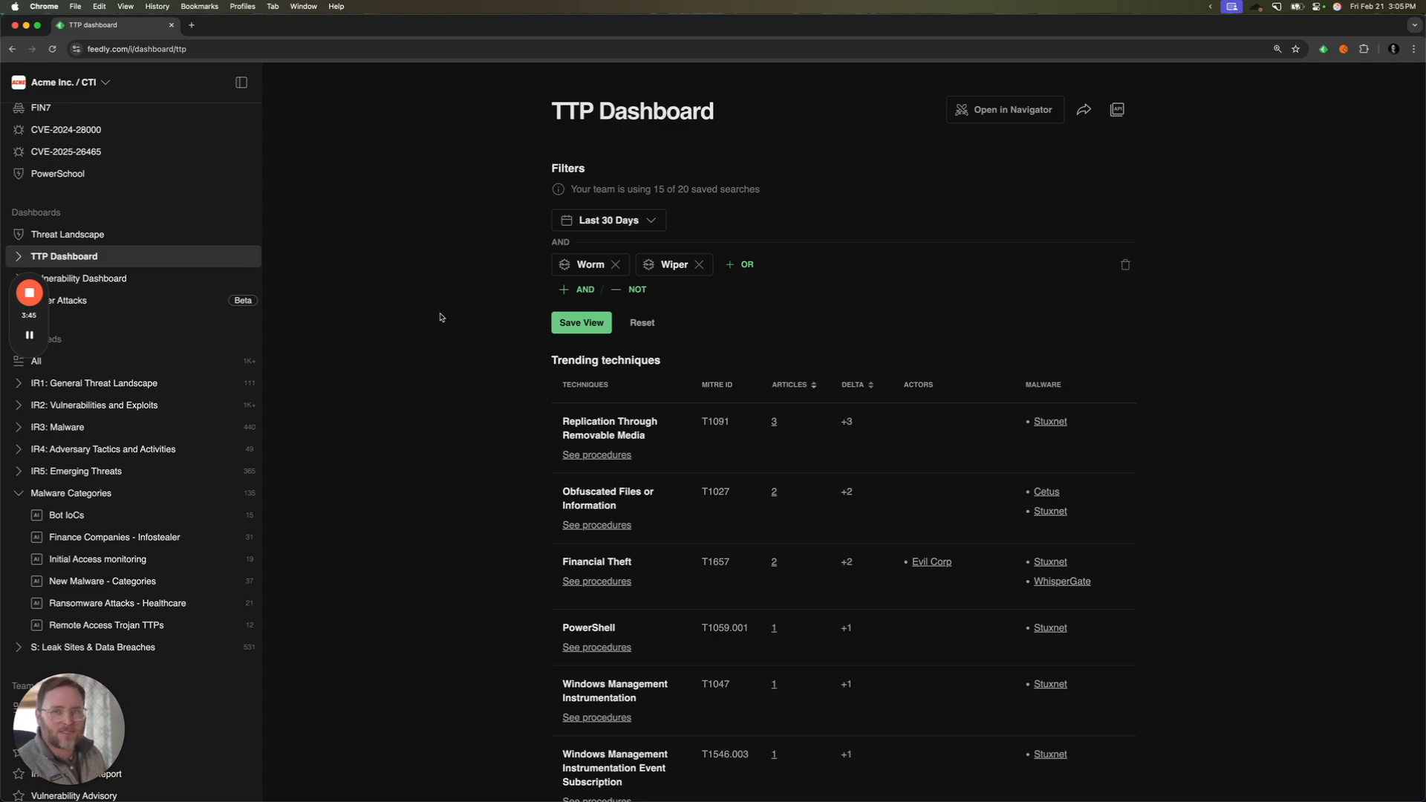
- Review the filter categories offered for an additional AND condition and dismiss the list without adding one
{"action": "left_click", "coordinate": [581, 289]}
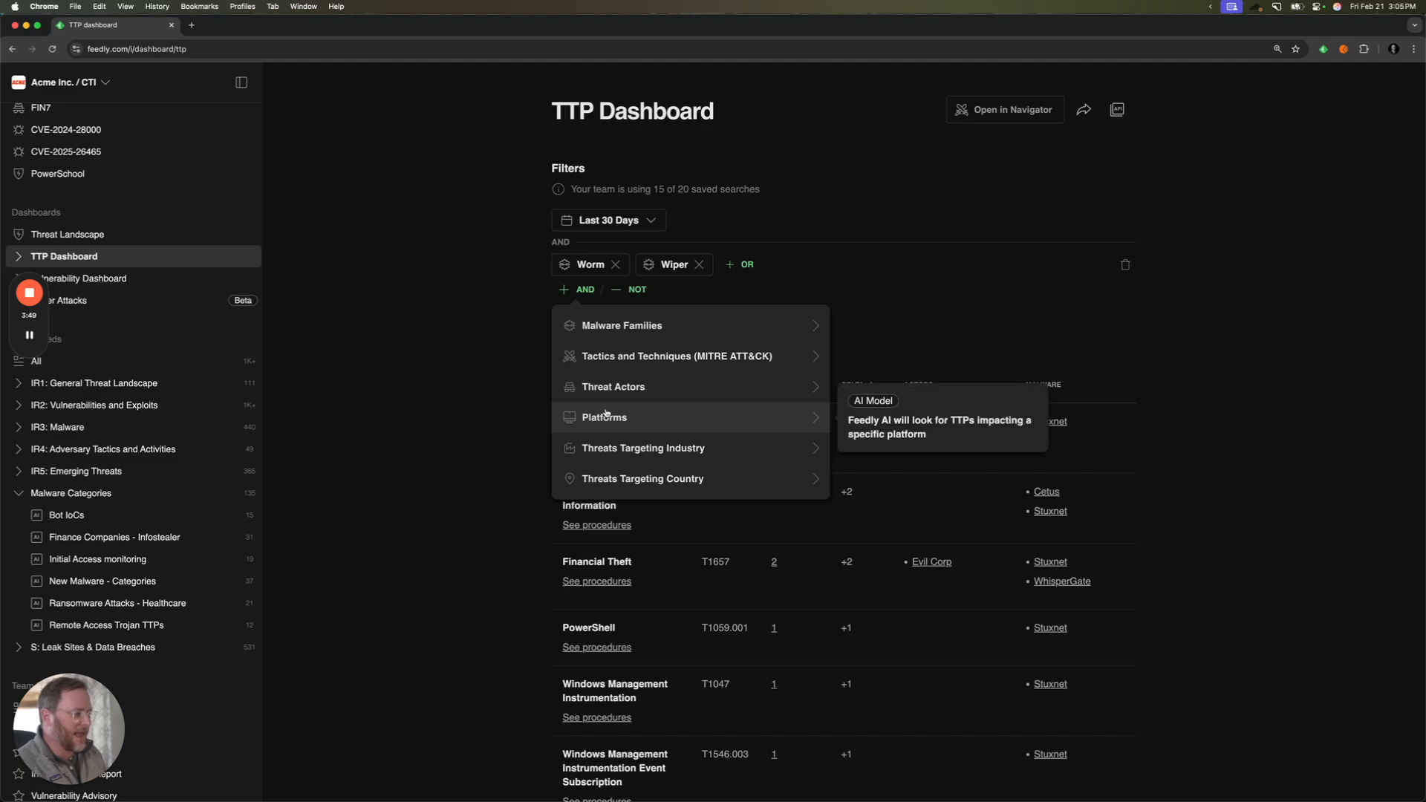
{"action": "left_click", "coordinate": [499, 402]}
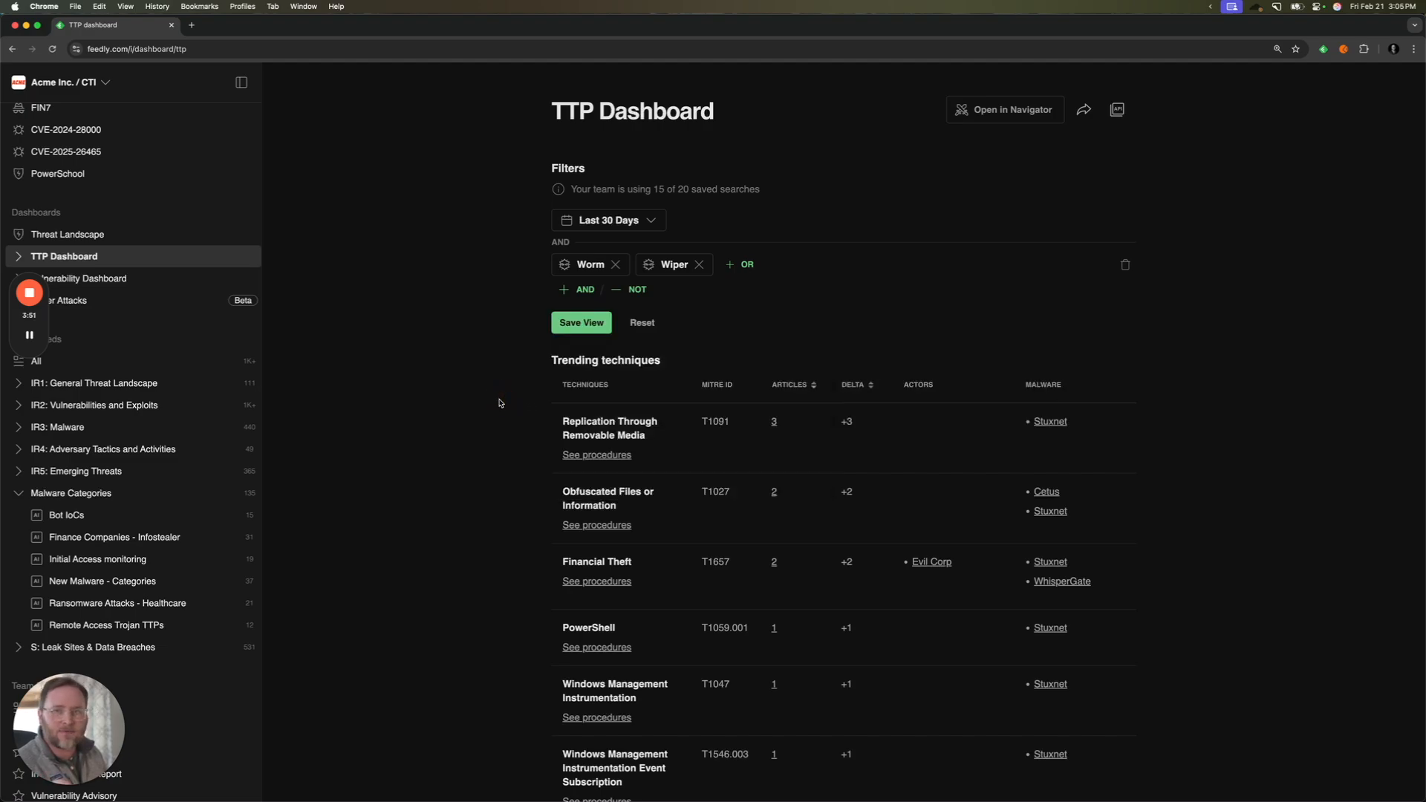